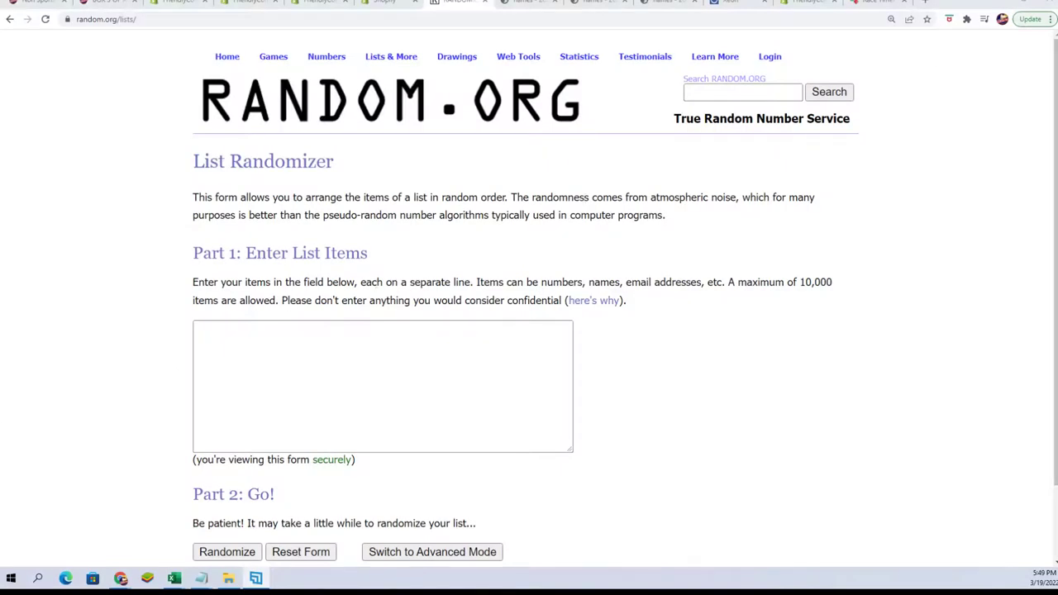
Step: Bring up the Notepad notes and select the block of owner names
left_click(201, 578)
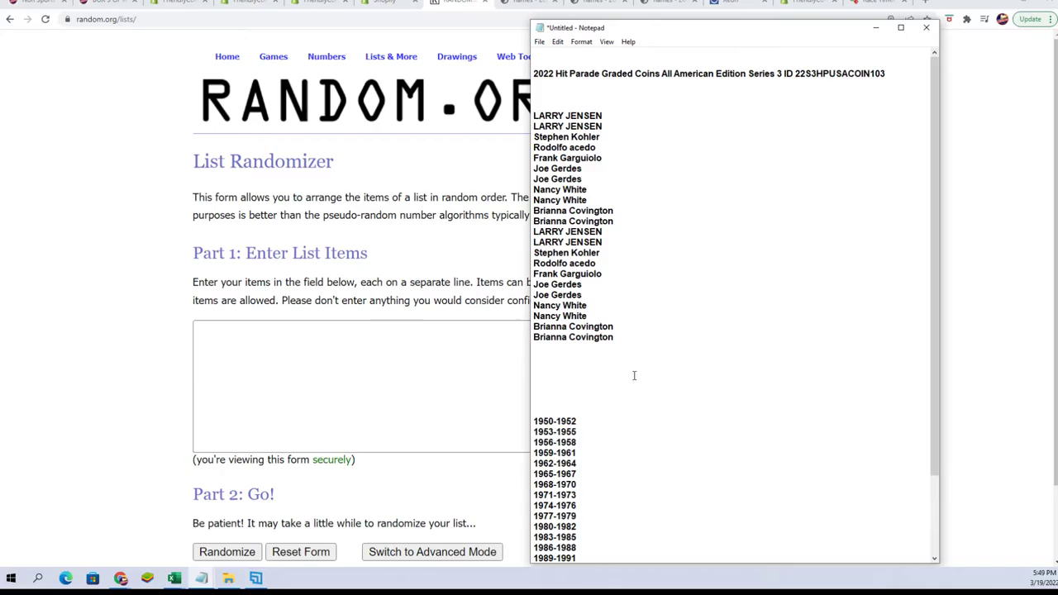
mouse_move(634, 334)
left_mouse_down()
mouse_move(537, 136)
mouse_move(544, 116)
left_mouse_up()
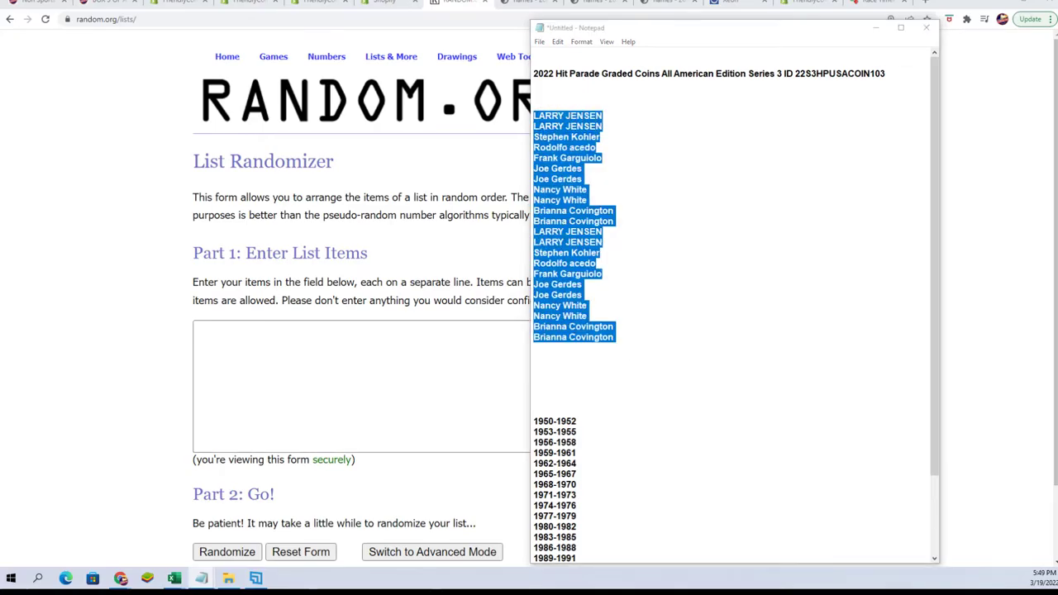
Step: Clear the owner and team entries in rows 2–31 and set their fill to white
key("alt+Tab")
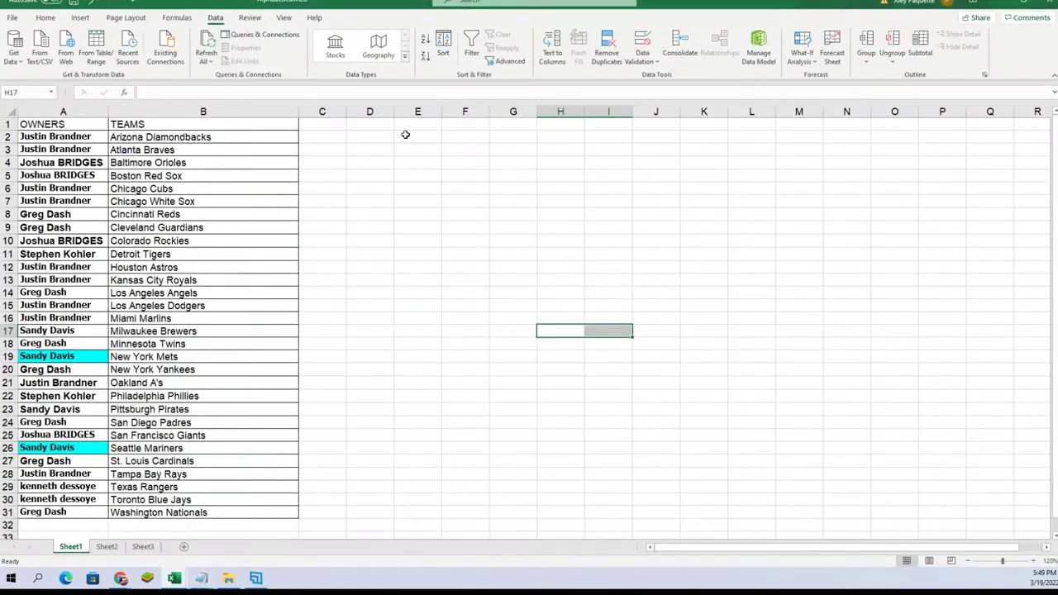
mouse_move(91, 137)
left_mouse_down()
mouse_move(141, 451)
mouse_move(139, 514)
left_mouse_up()
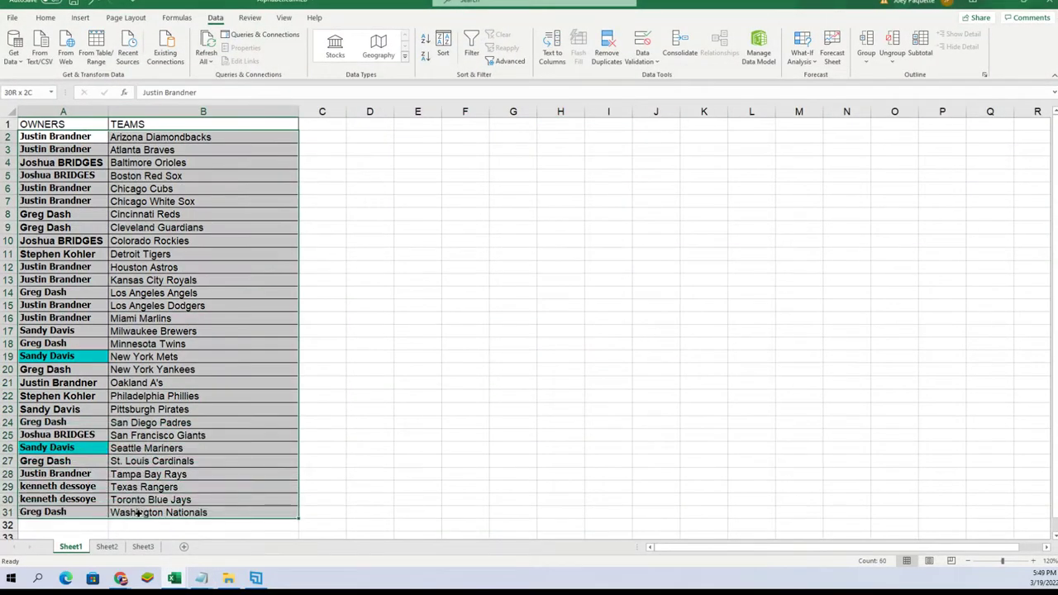
key("Delete")
right_click(147, 450)
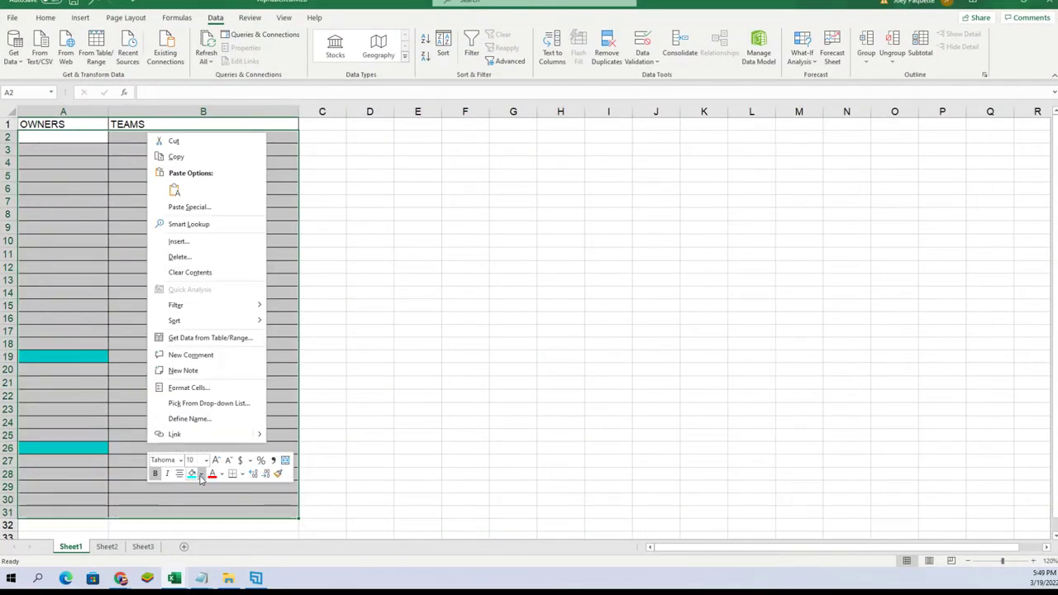
left_click(200, 473)
left_click(191, 348)
Step: Rename the TEAMS heading in B1 to DATES, narrow column A, and restore the Excel window
left_click(152, 124)
key("BackSpace")
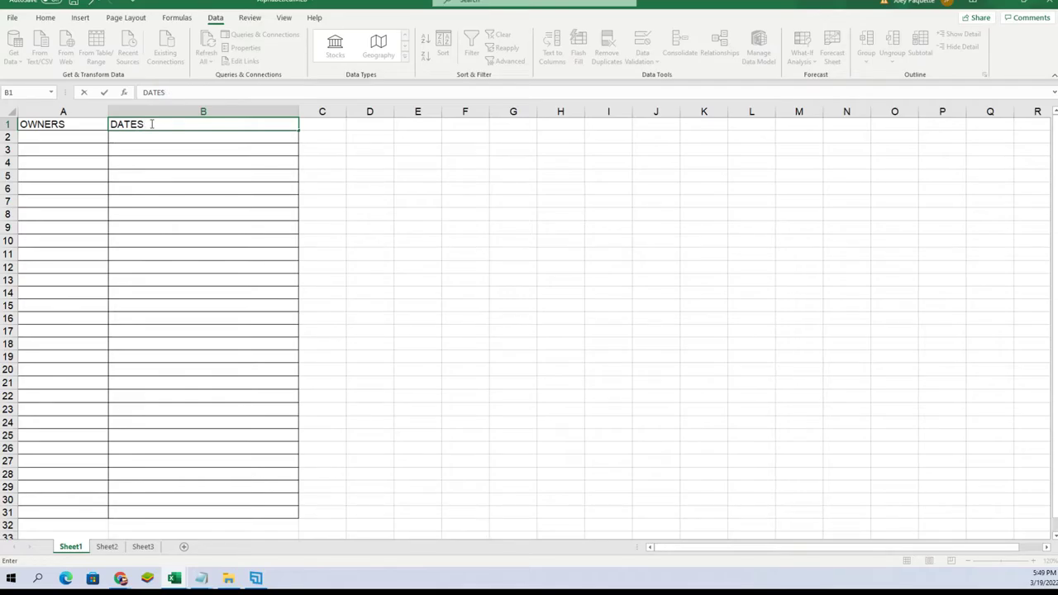
left_click(84, 140)
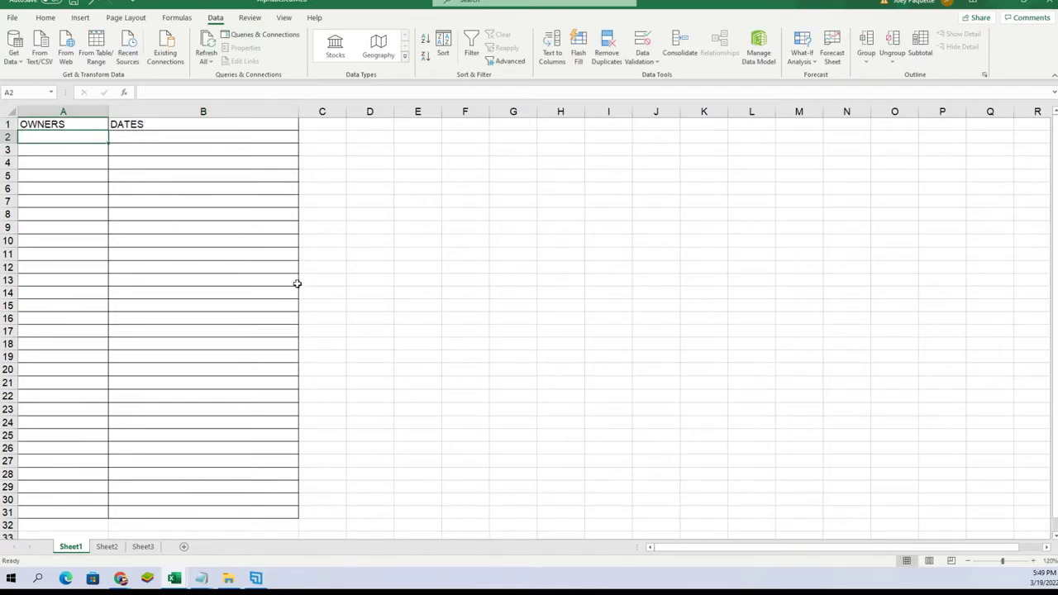
left_click(1013, 562)
left_click(182, 117)
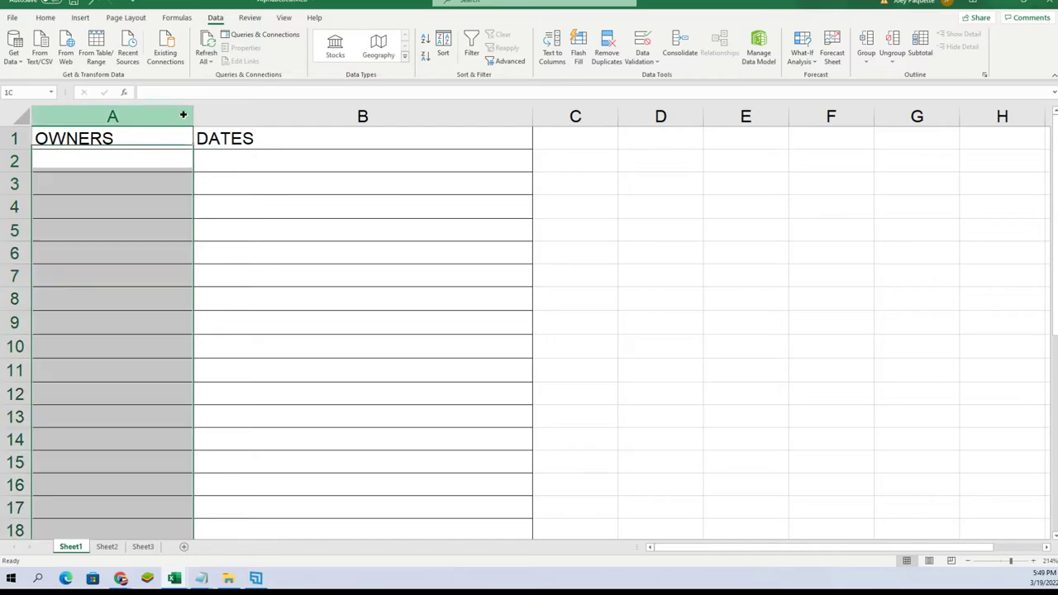
left_click_drag(190, 117, 145, 116)
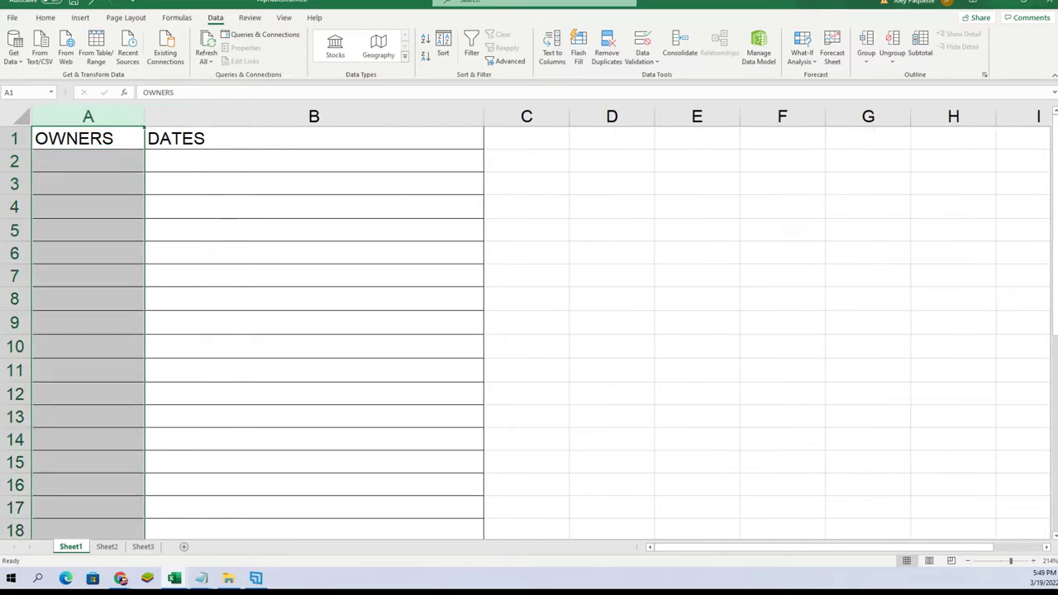
key("super+Down")
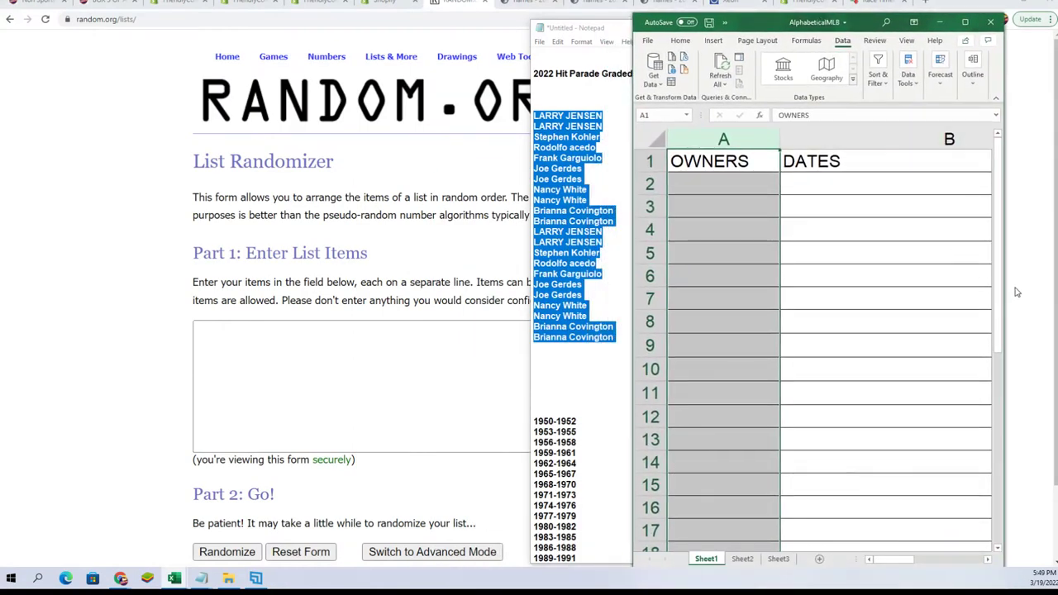
Step: Resize and reposition the Excel window and zoom the sheet out to 160%
left_click_drag(1007, 296, 936, 297)
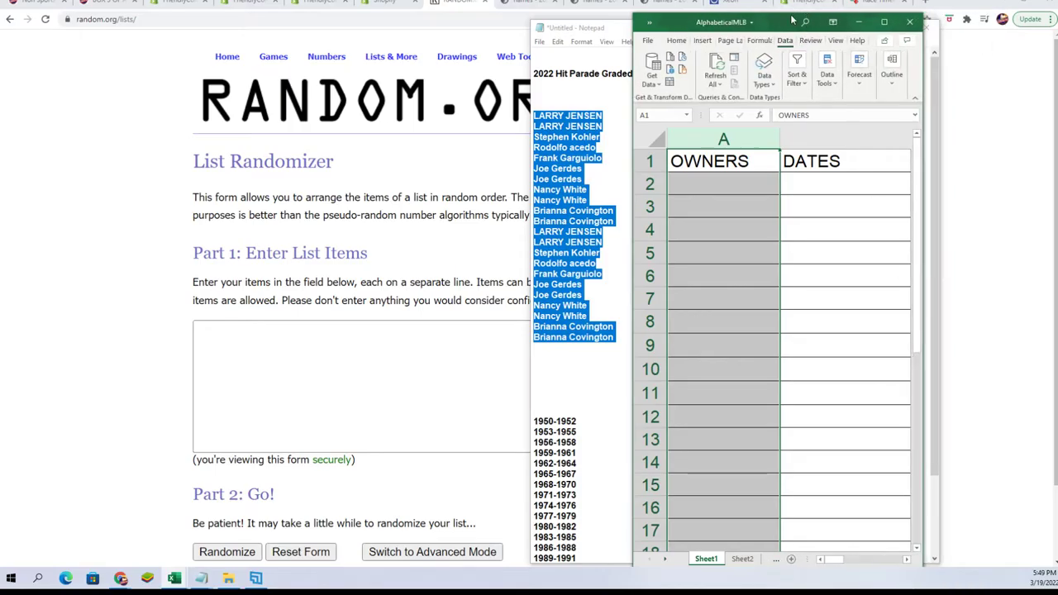
left_click_drag(783, 18, 784, 0)
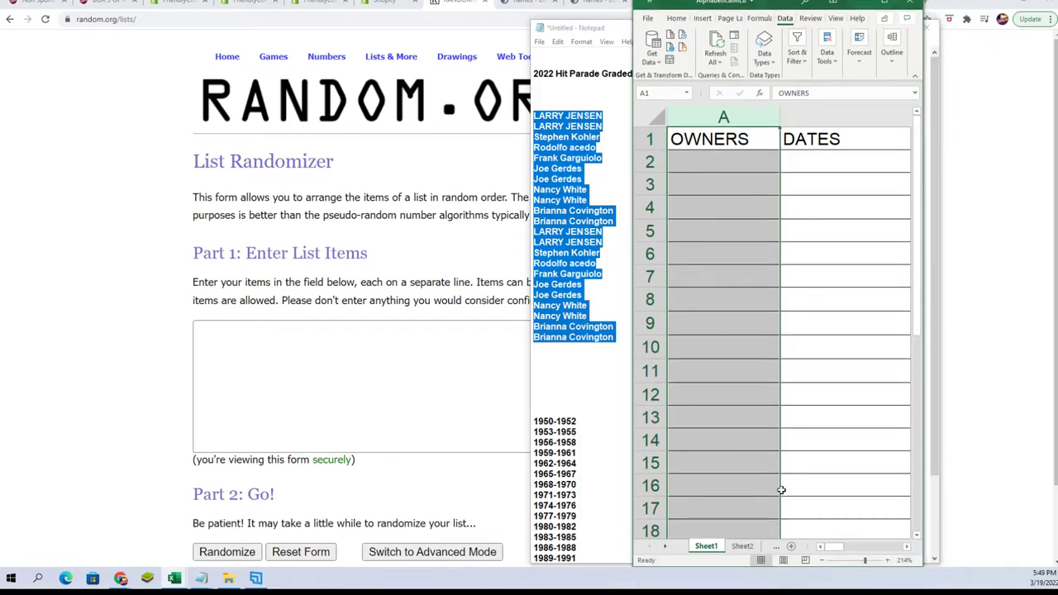
left_click(822, 560)
left_click(822, 560)
left_click(822, 560)
left_click(821, 560)
left_click(821, 561)
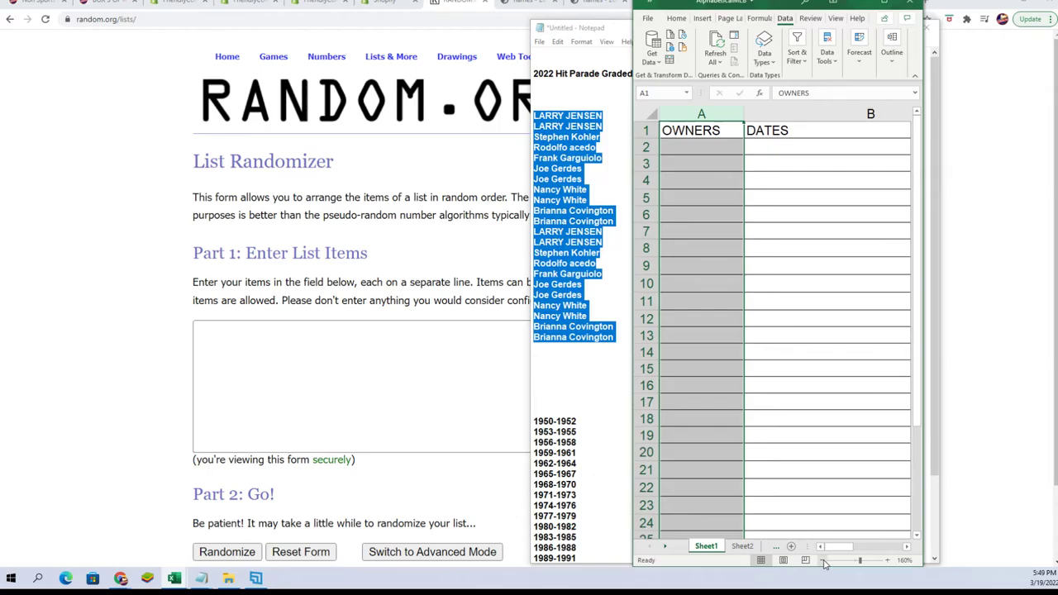
Step: Copy the selected owner names from Notepad, ready for the List Randomizer box
right_click(567, 307)
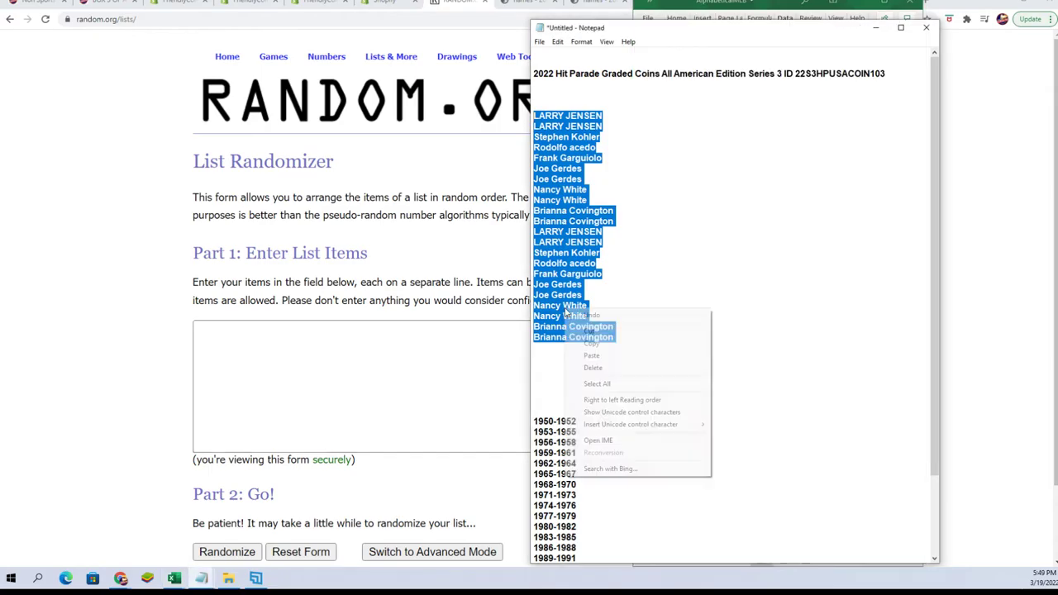
left_click(592, 346)
left_click(336, 409)
Step: Paste the 22 owner names into the List Randomizer and randomize them
right_click(219, 338)
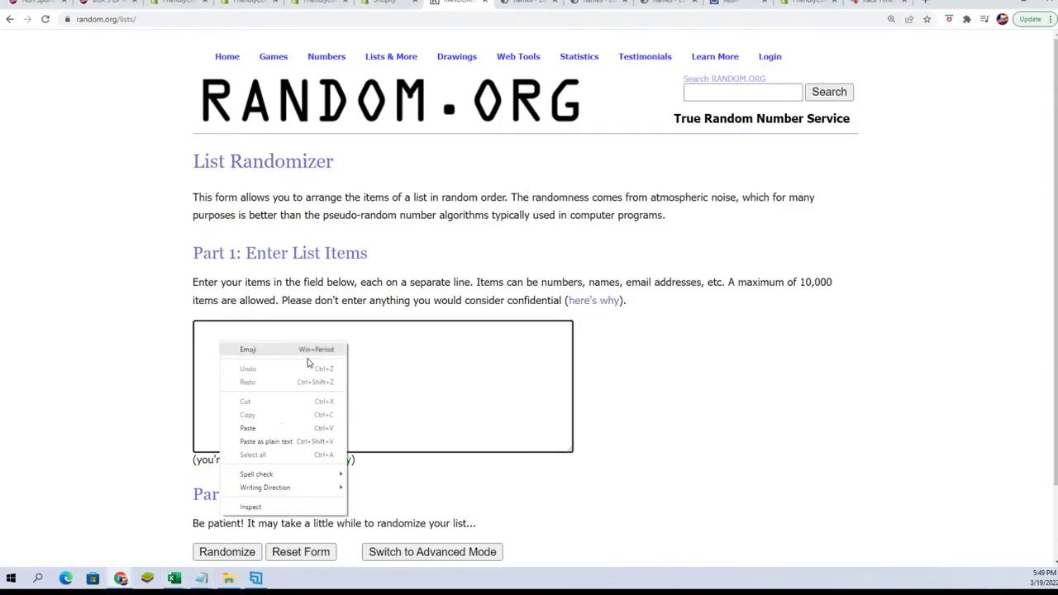
left_click(267, 428)
scroll(791, 401, "down", 2)
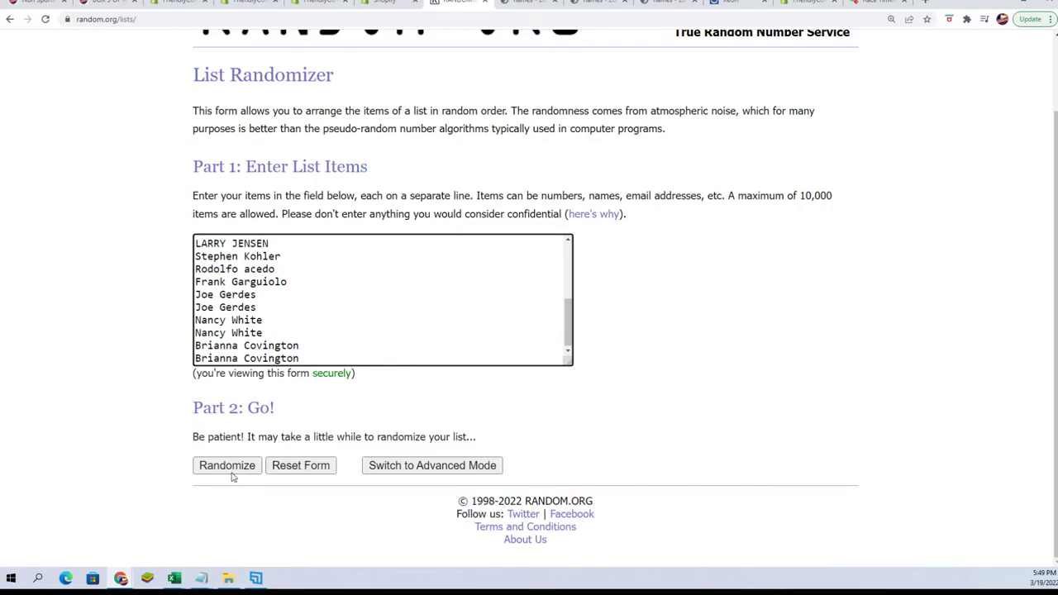
left_click(230, 469)
Step: Reshuffle the owner name list five more times with Again!
scroll(222, 466, "down", 3)
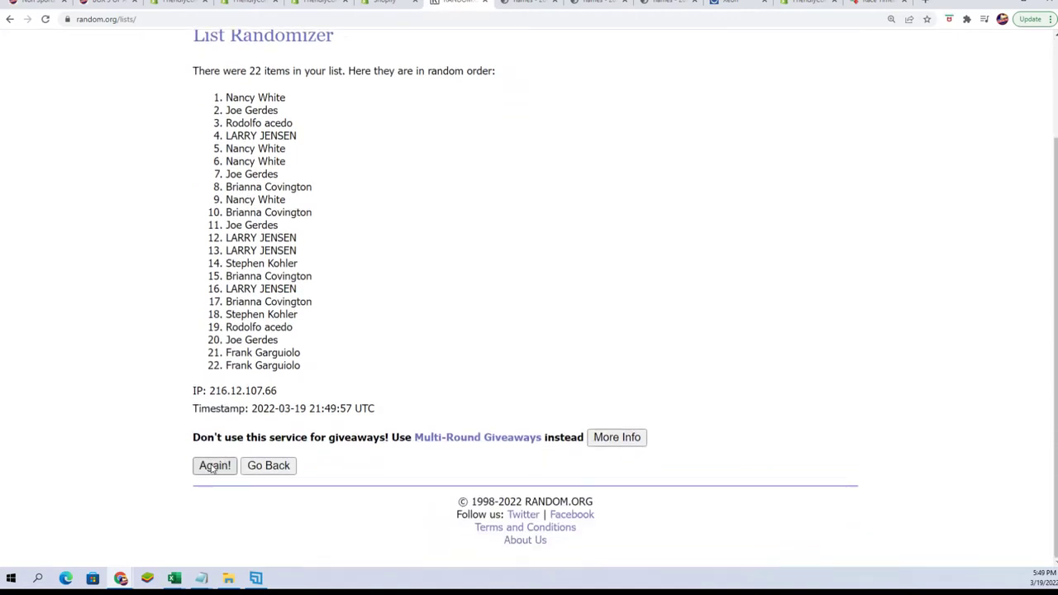
left_click(222, 465)
scroll(223, 446, "down", 1)
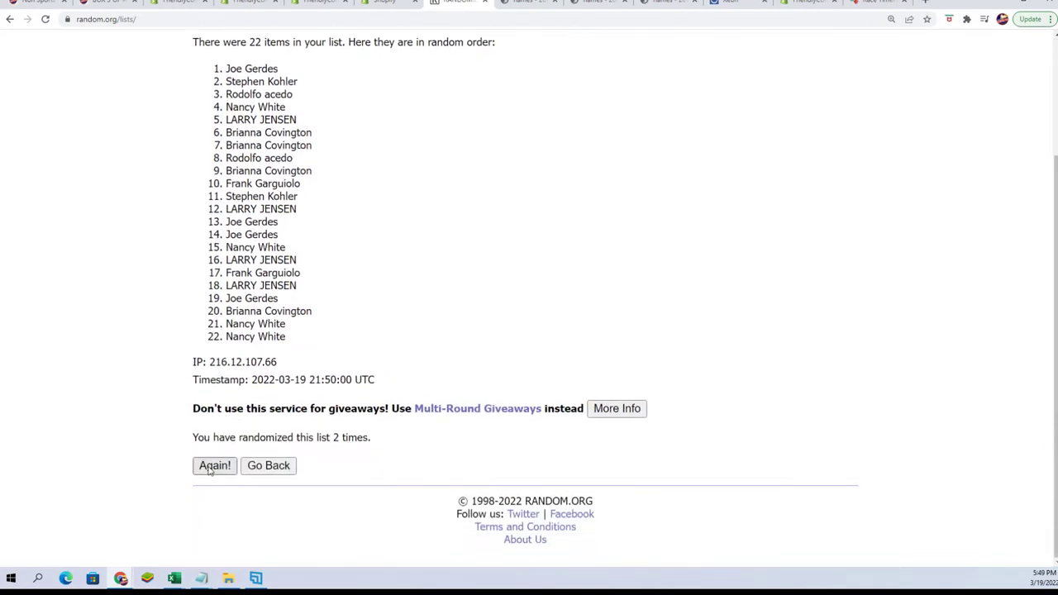
left_click(212, 466)
scroll(205, 499, "down", 3)
left_click(209, 472)
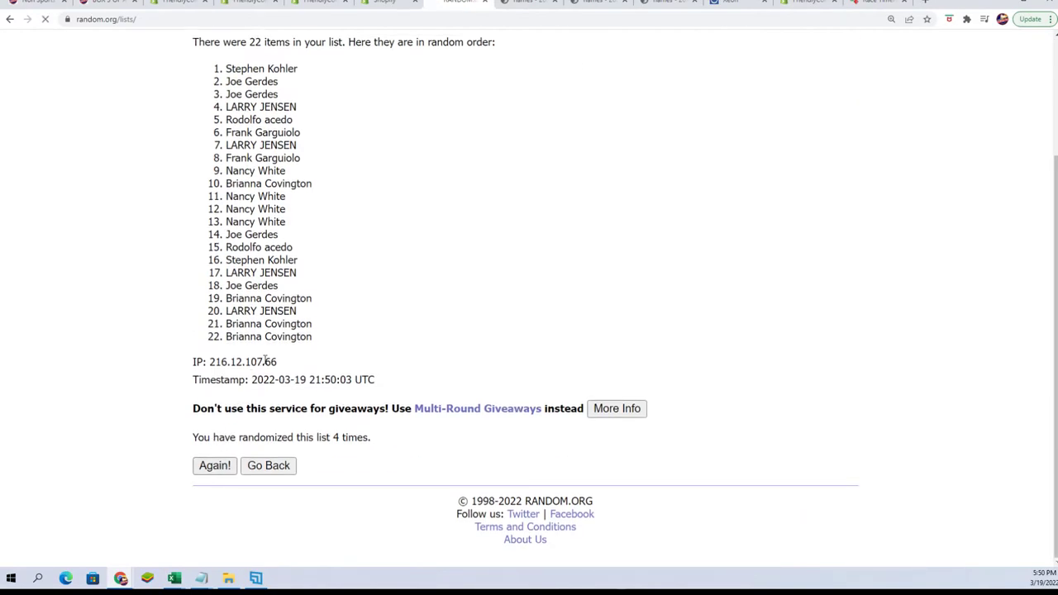
scroll(217, 458, "down", 2)
left_click(217, 463)
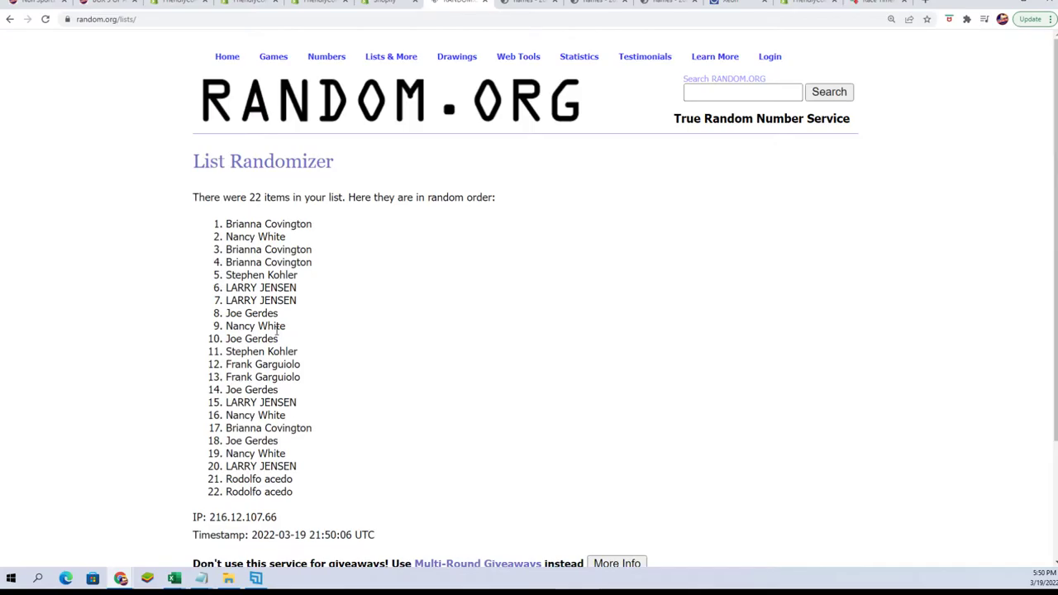
scroll(277, 330, "down", 2)
left_click(213, 466)
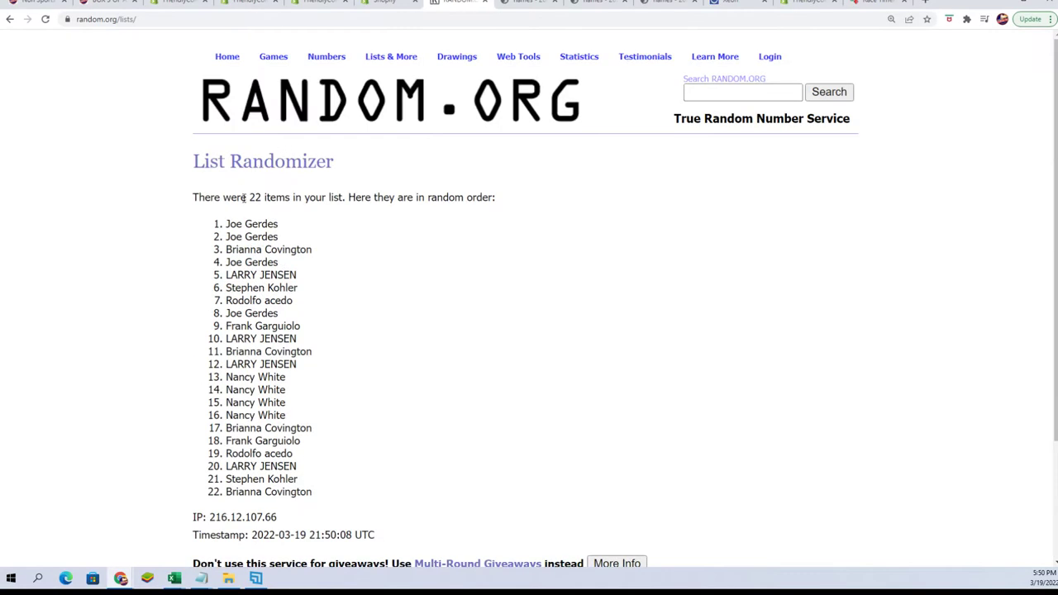
Step: Copy the full randomized list of 22 owner names
mouse_move(223, 225)
left_mouse_down()
mouse_move(297, 465)
mouse_move(326, 497)
left_mouse_up()
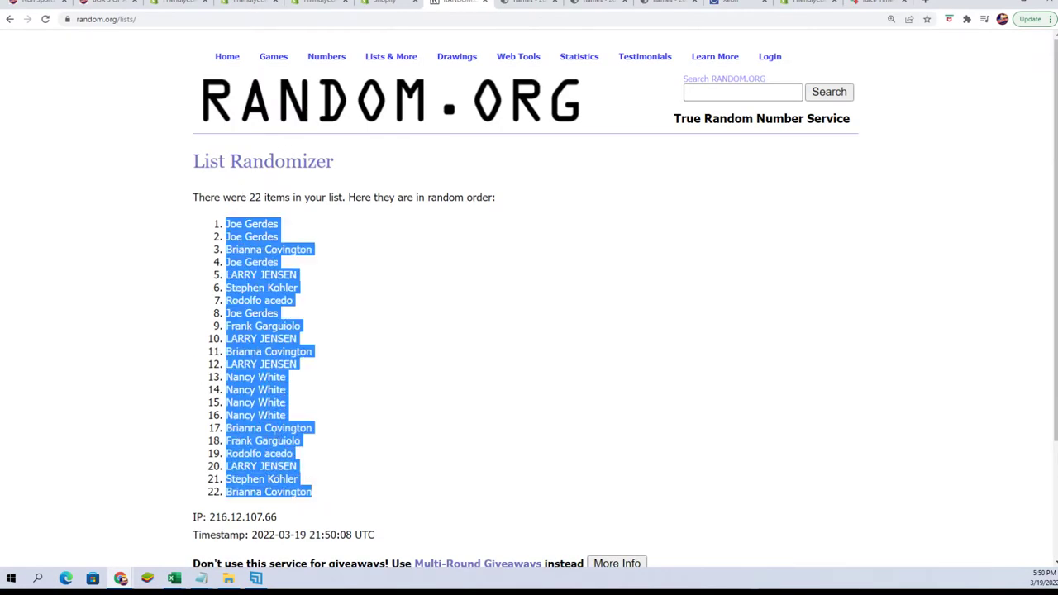
right_click(285, 435)
left_click(296, 441)
key("alt+Tab")
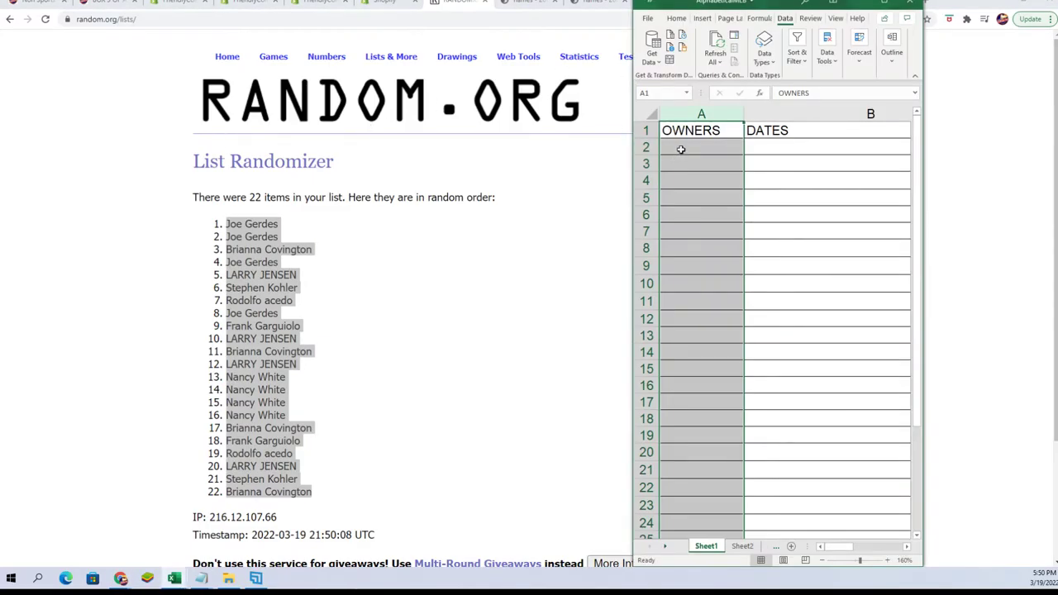
Step: Paste the shuffled names as plain text into A2:A23 and widen column A to fit
right_click(681, 149)
left_click(723, 224)
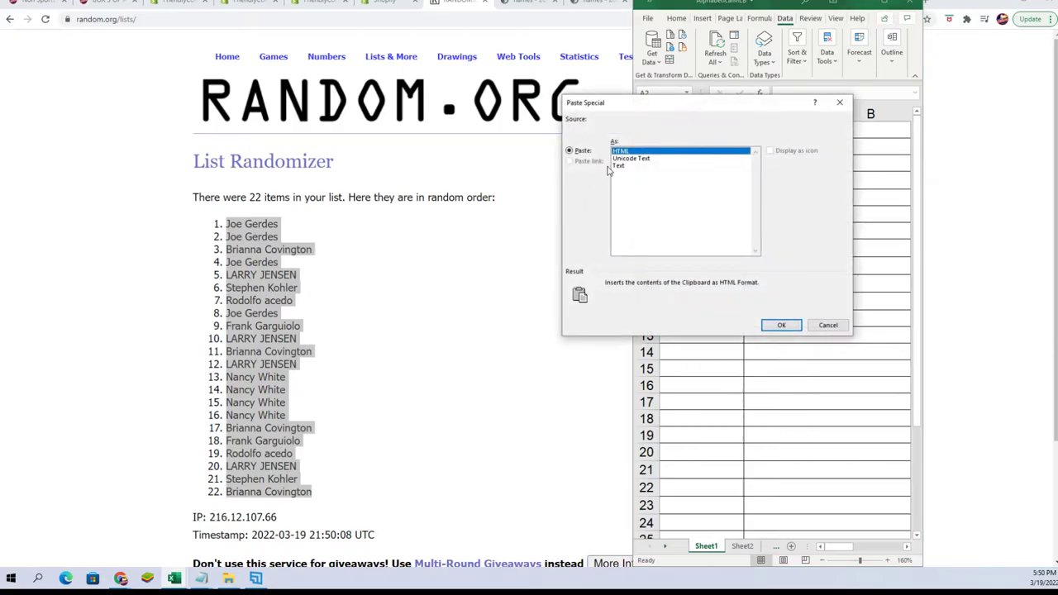
left_click(628, 165)
left_click(781, 325)
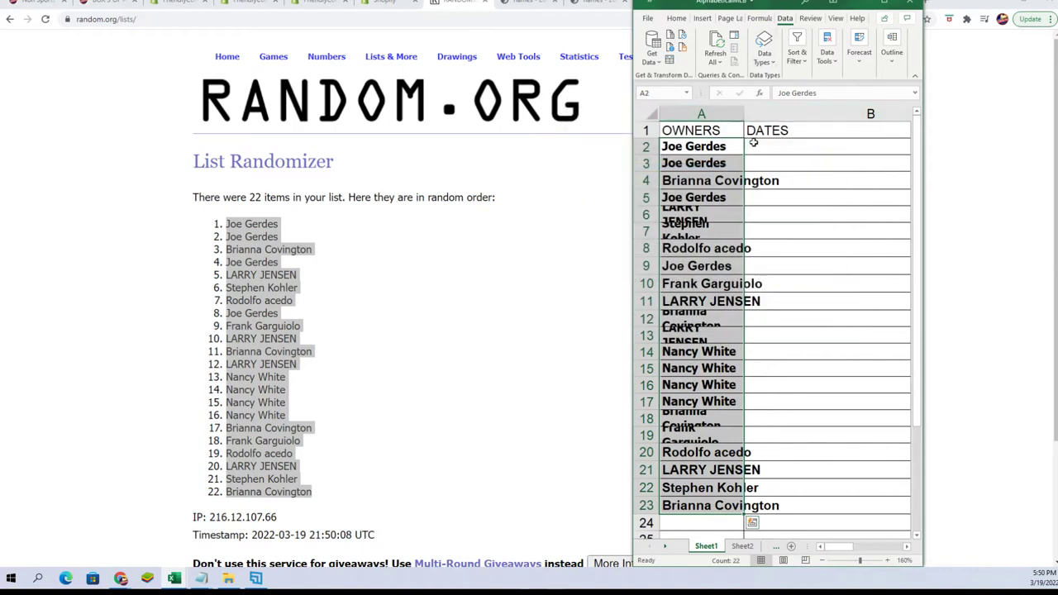
left_click_drag(740, 114, 783, 114)
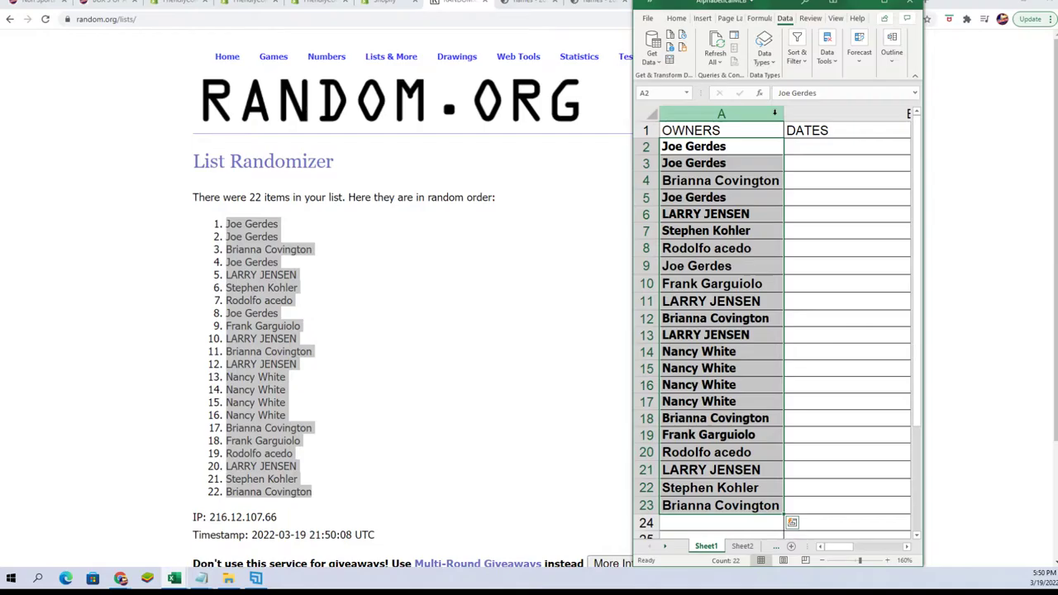
left_click_drag(818, 180, 818, 147)
Step: Reopen a blank List Randomizer and copy the year ranges through 2014-present from Notepad
mouse_move(391, 56)
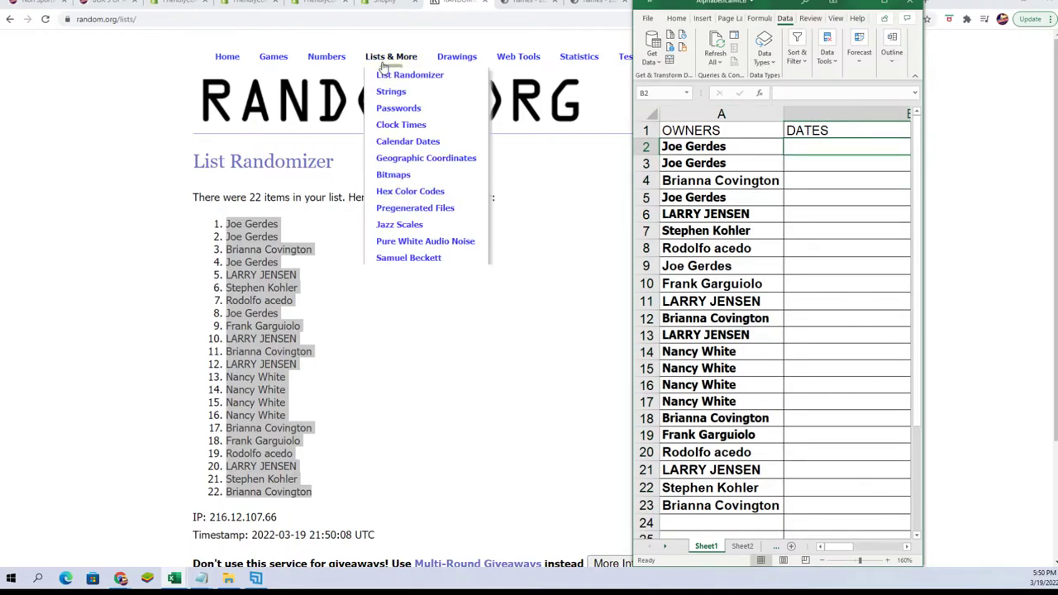
left_click(379, 74)
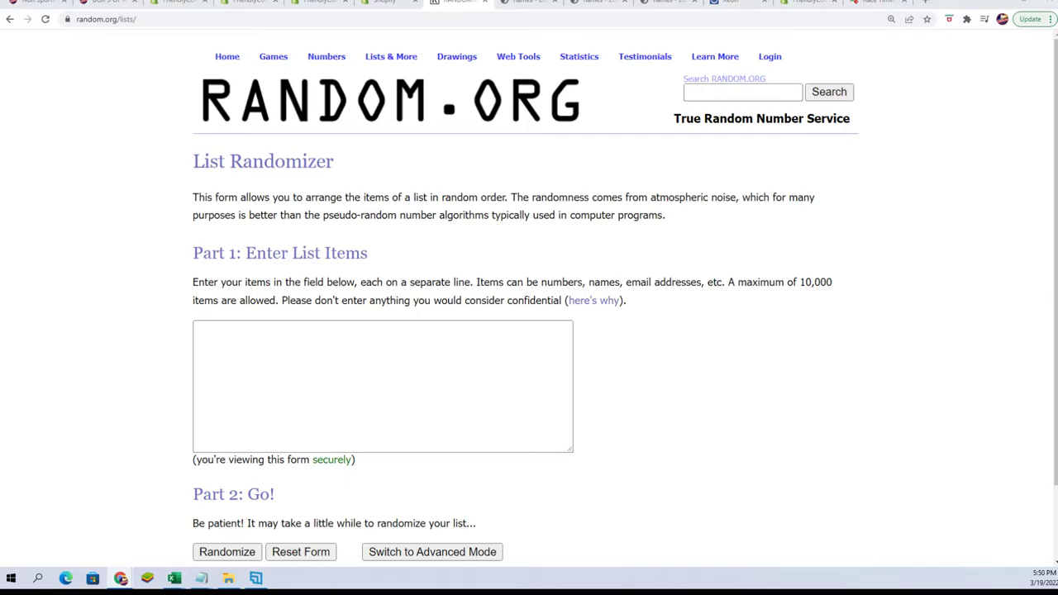
key("alt+Tab")
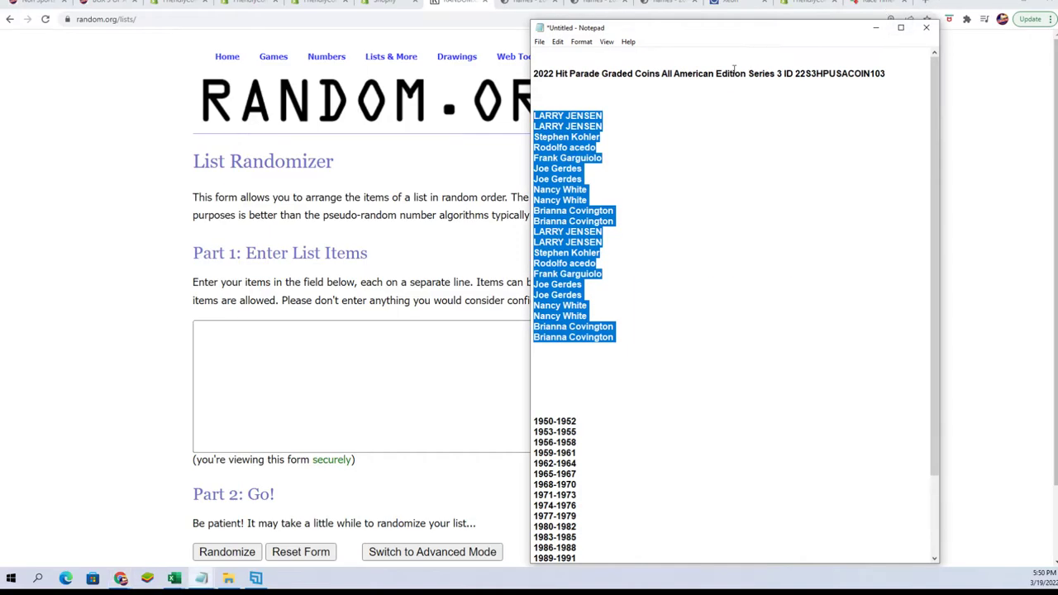
left_click_drag(673, 22, 674, 2)
scroll(674, 415, "down", 2)
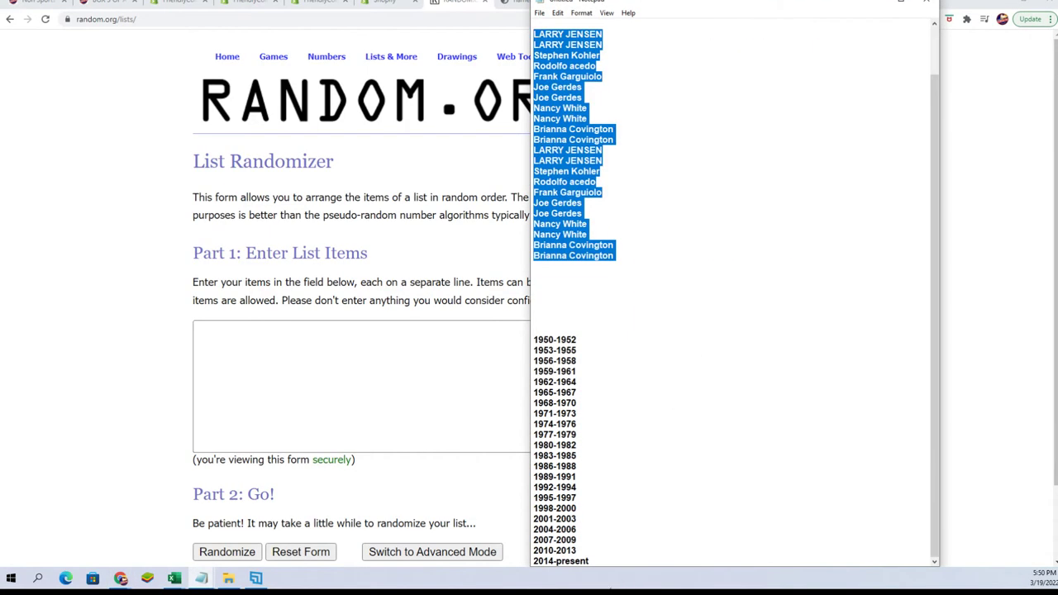
mouse_move(594, 557)
left_mouse_down()
mouse_move(578, 547)
mouse_move(544, 340)
left_mouse_up()
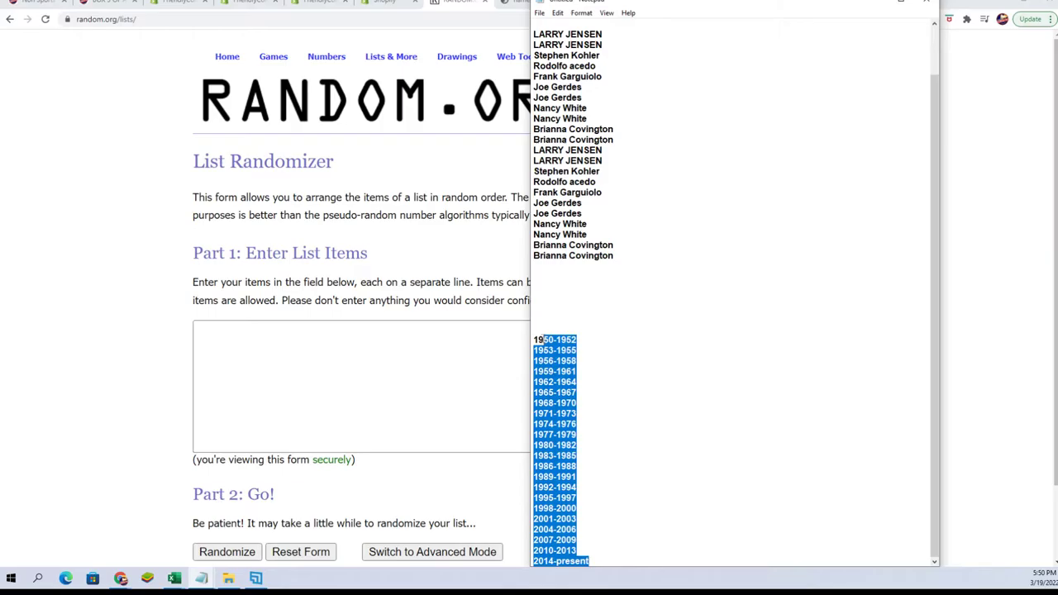
right_click(545, 347)
left_click(584, 386)
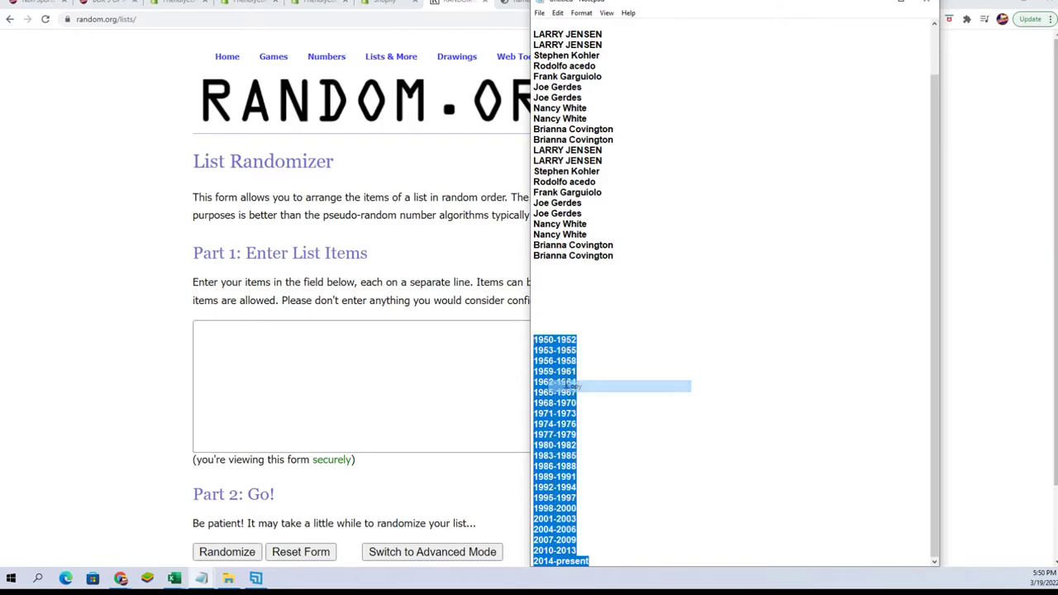
Step: Paste the 22 year ranges into the randomizer and shuffle them repeatedly
right_click(314, 347)
left_click(338, 428)
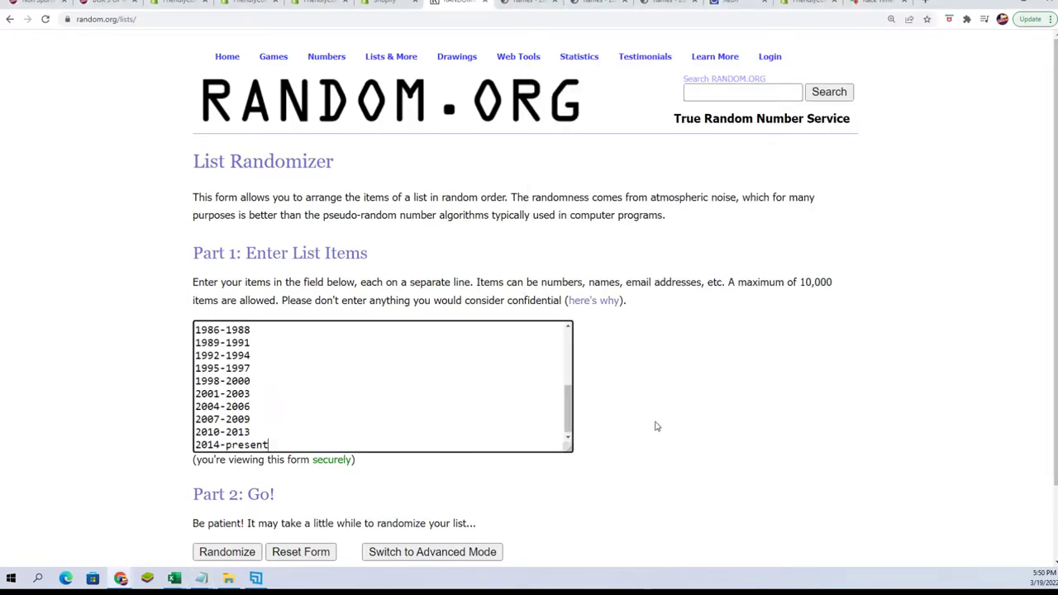
scroll(355, 437, "down", 1)
left_click(212, 465)
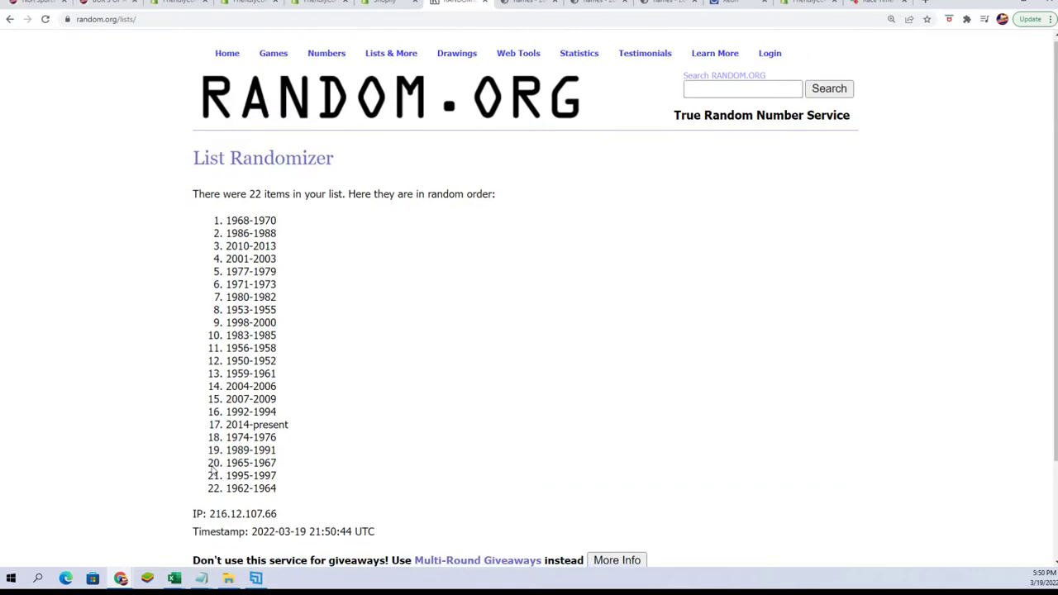
left_click(204, 465)
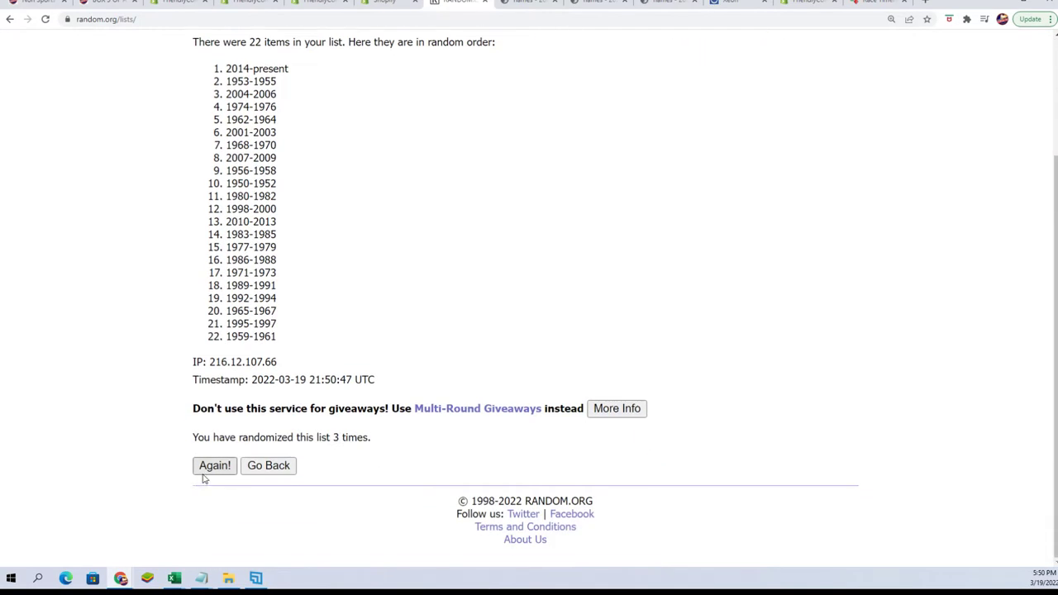
left_click(205, 468)
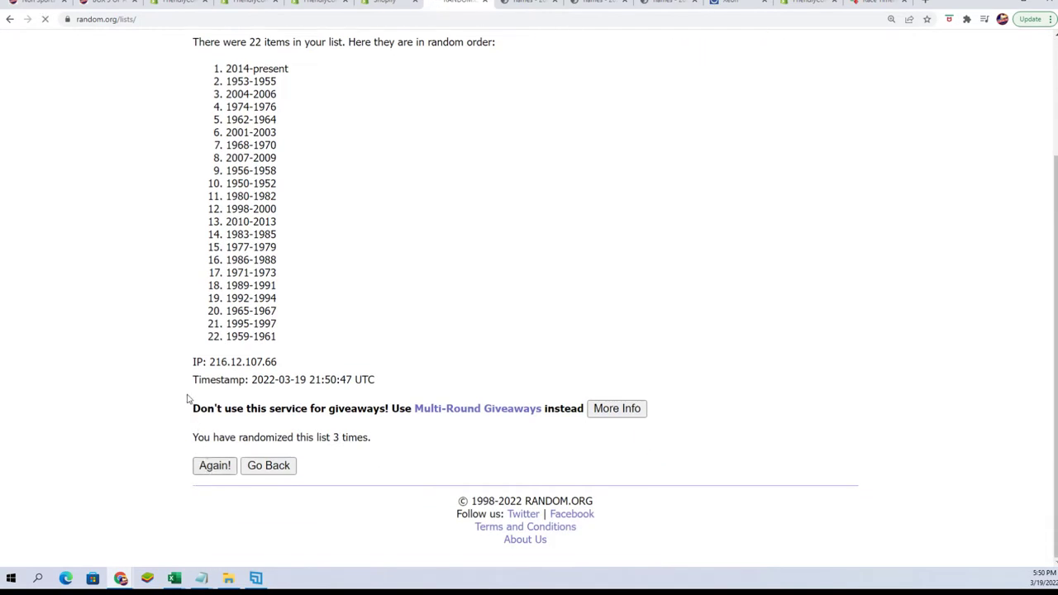
left_click(215, 466)
left_click(215, 466)
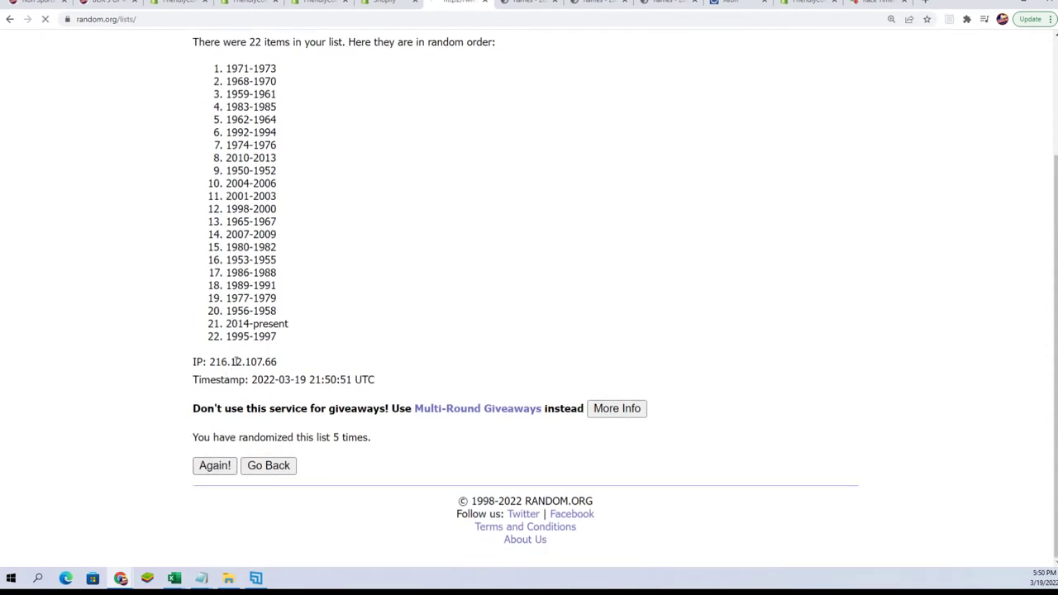
left_click(212, 467)
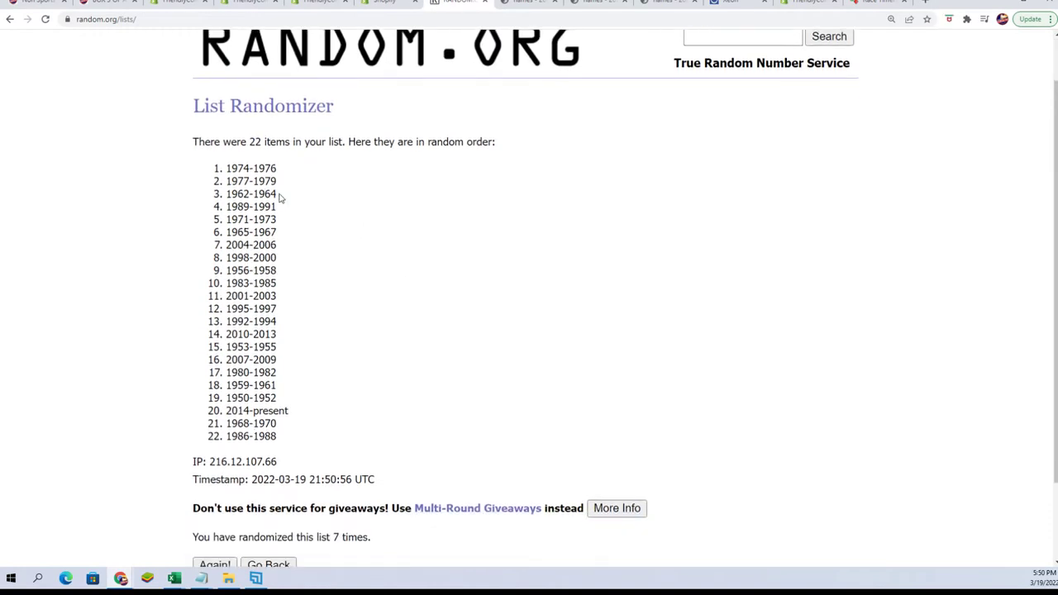
Step: Copy the shuffled year ranges and paste them as plain text into the DATES column from B2
mouse_move(227, 168)
left_mouse_down()
mouse_move(279, 222)
mouse_move(288, 440)
left_mouse_up()
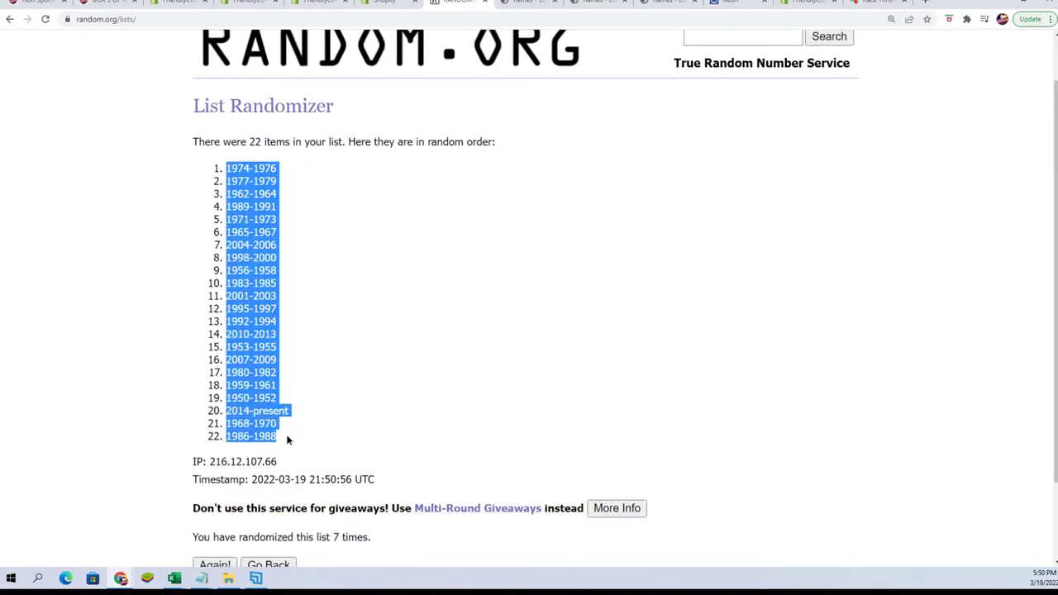
right_click(258, 378)
left_click(276, 389)
key("alt+Tab")
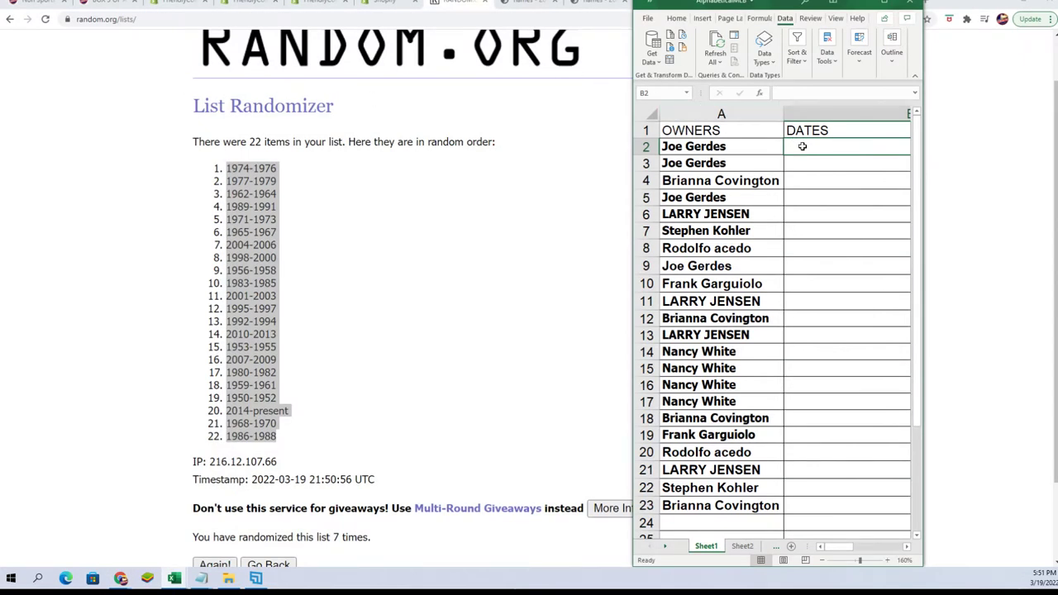
right_click(801, 146)
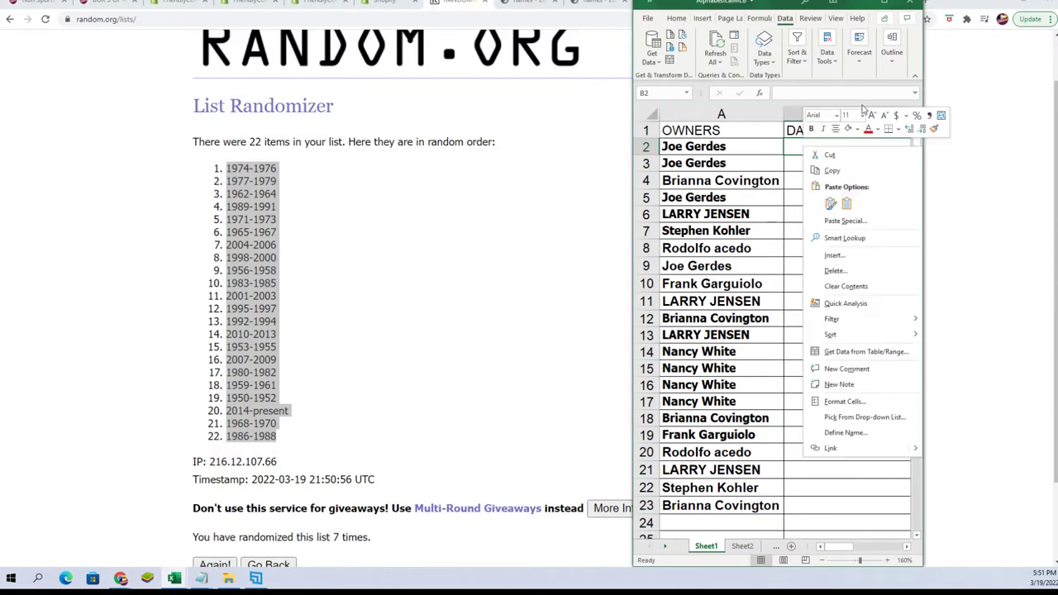
left_click(824, 220)
left_click(738, 164)
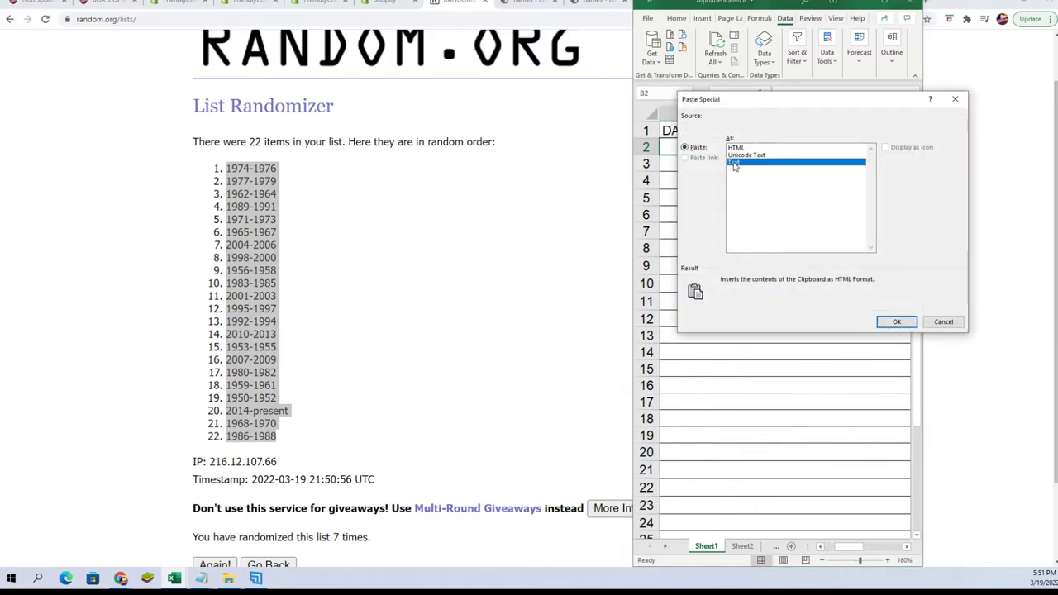
left_click(896, 321)
Step: Autofit the OWNERS column width to its names
left_click(691, 178)
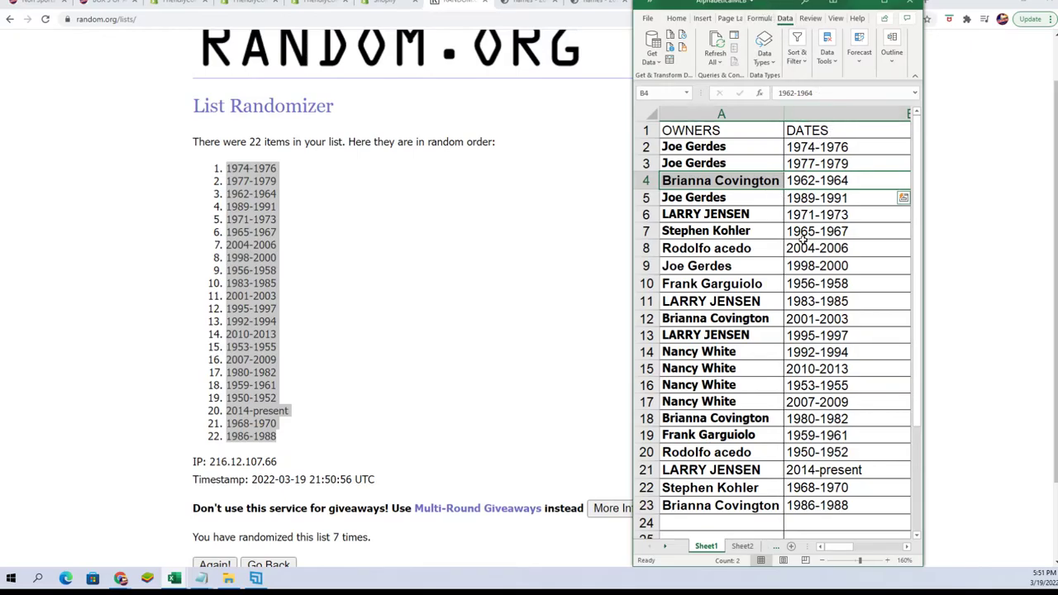
left_click(772, 112)
double_click(782, 112)
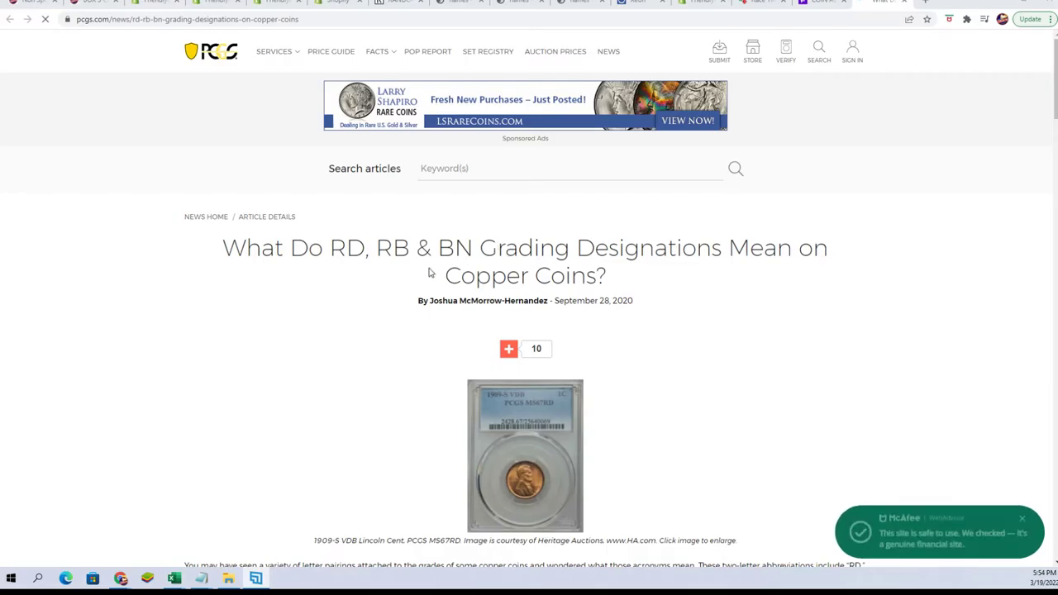
Step: Copy the URL of the PCGS article on RD, RB and BN copper grading designations
scroll(657, 279, "down", 2)
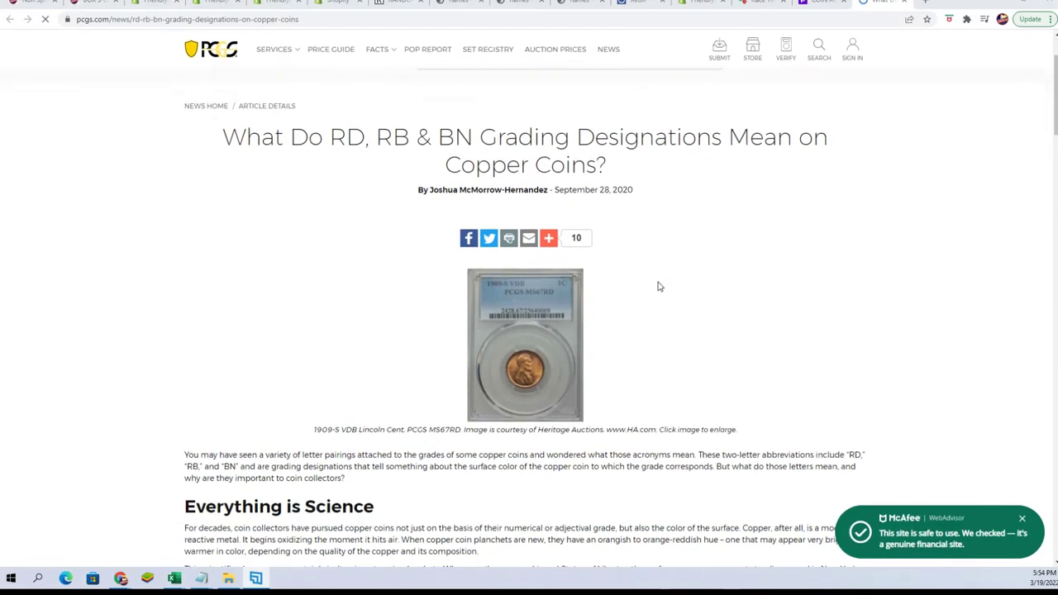
scroll(659, 286, "down", 1)
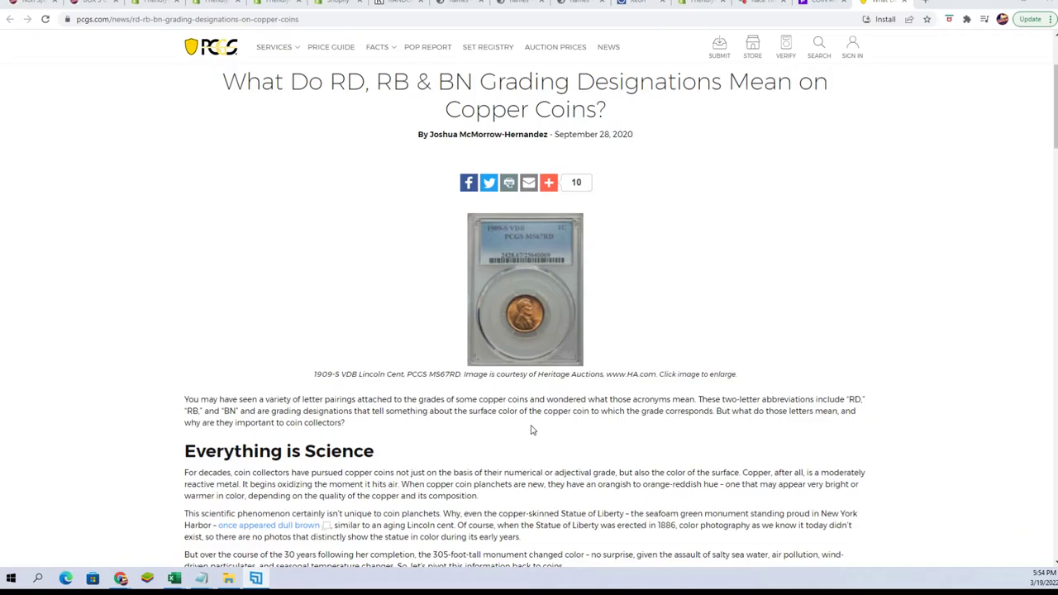
scroll(532, 430, "down", 1)
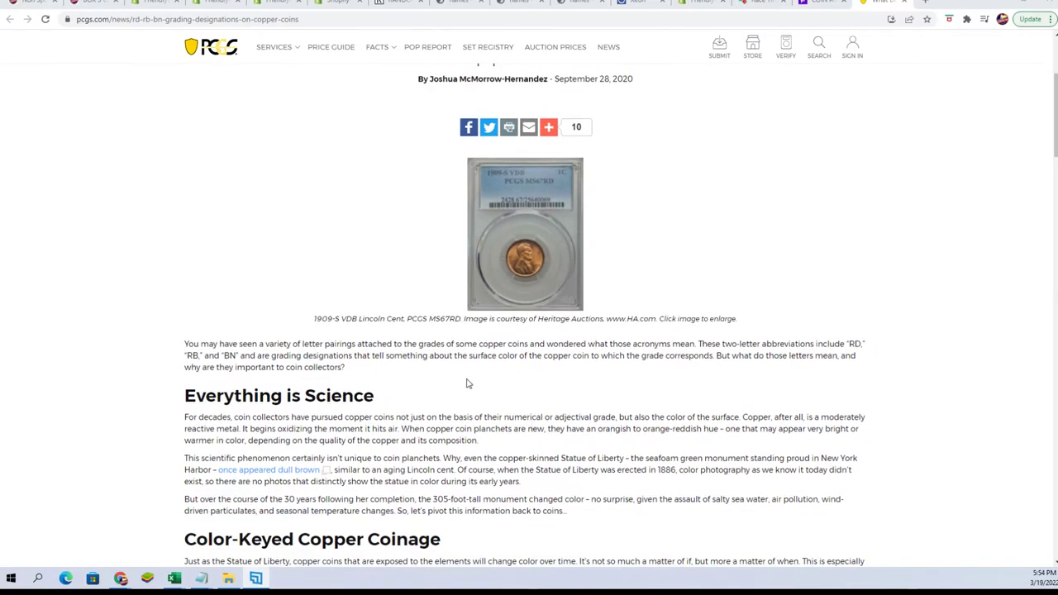
scroll(461, 369, "down", 5)
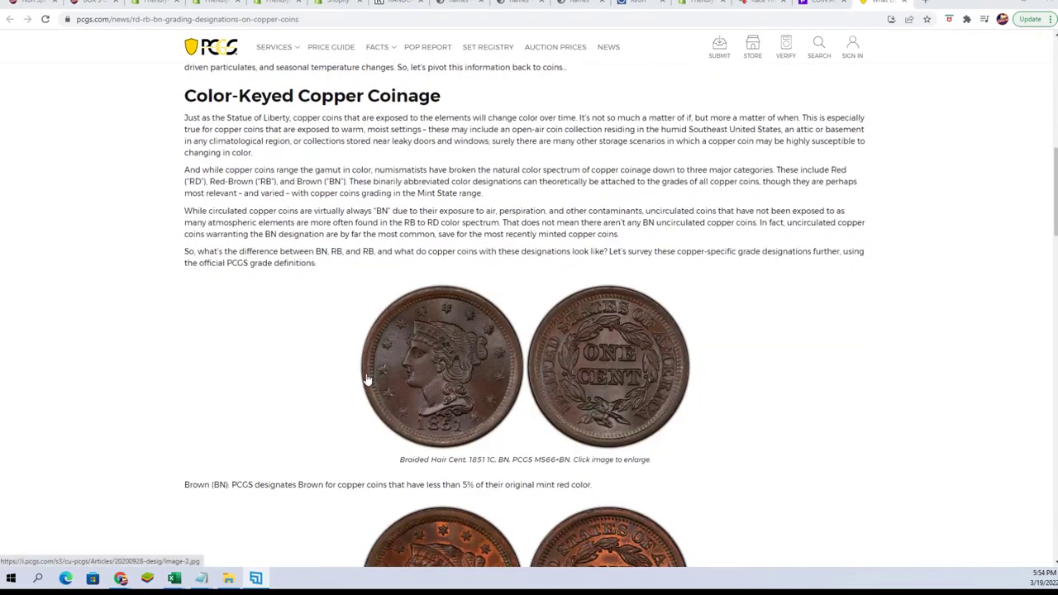
scroll(368, 380, "up", 4)
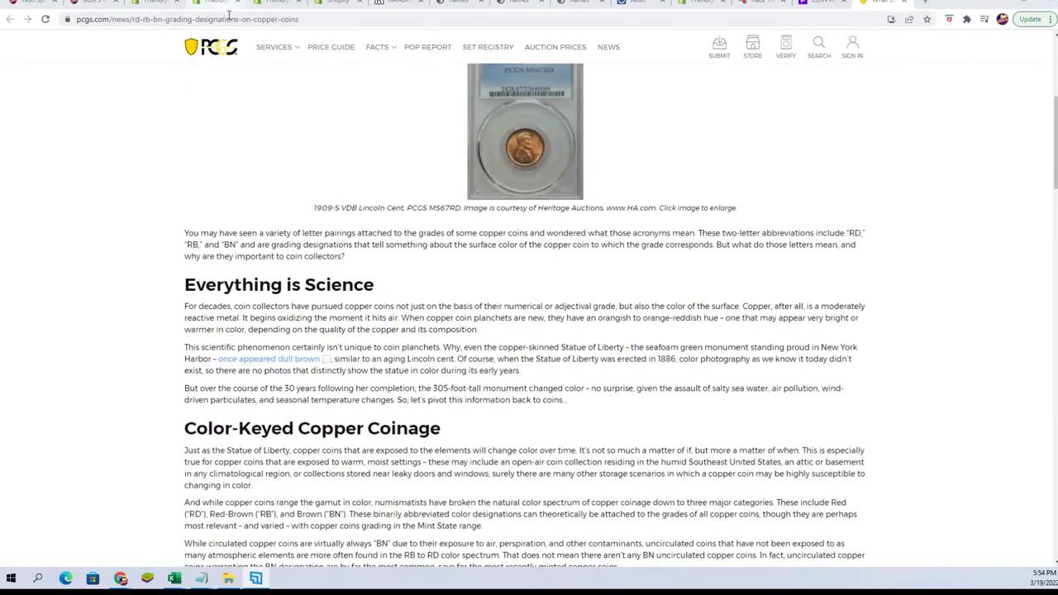
left_click(227, 18)
right_click(229, 21)
left_click(255, 84)
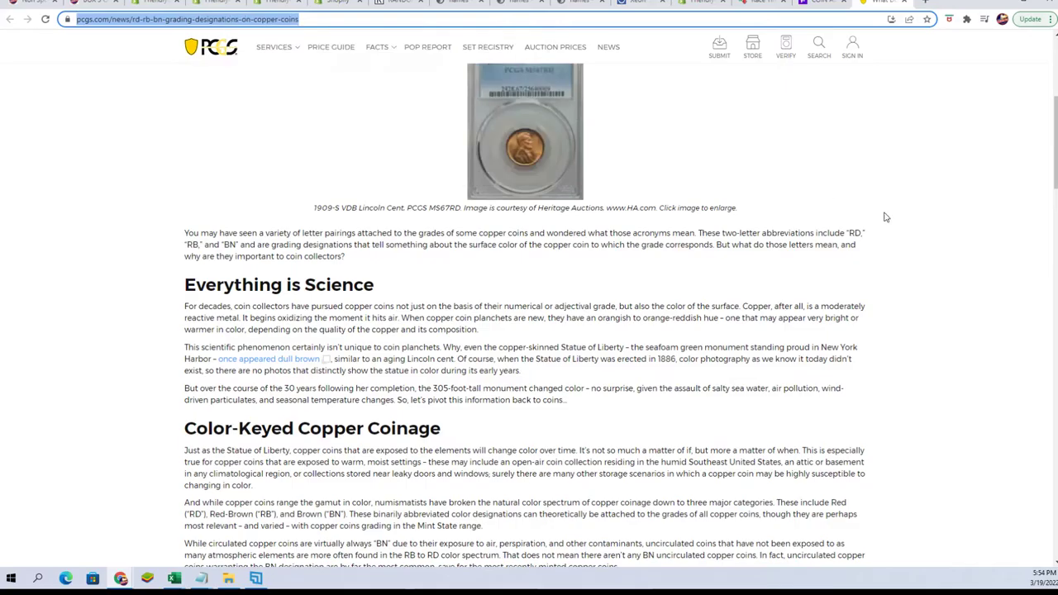
key("alt+Tab")
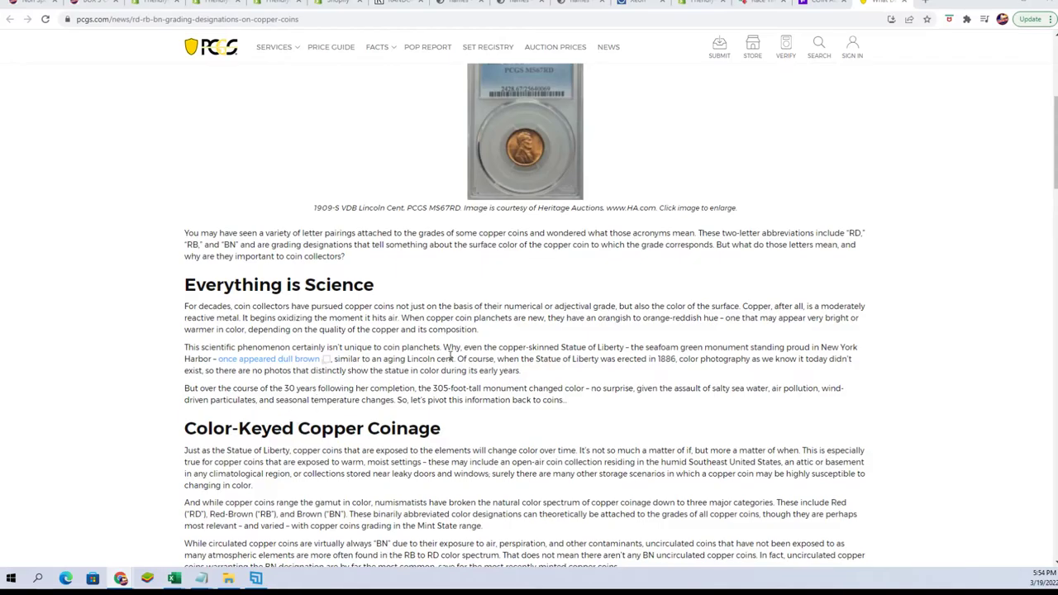
scroll(537, 190, "up", 1)
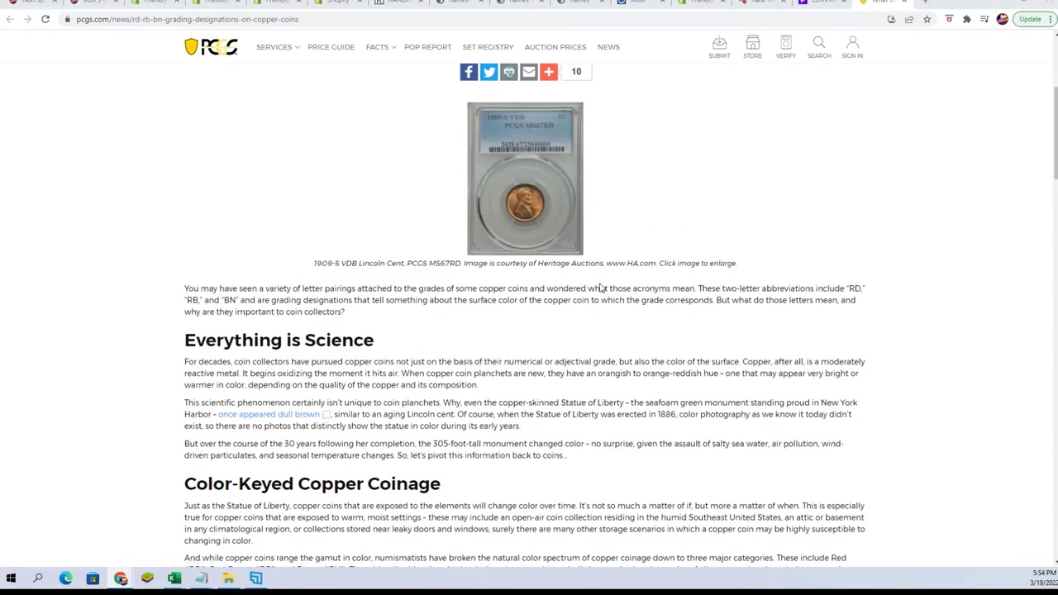
scroll(601, 286, "down", 1)
scroll(292, 269, "down", 1)
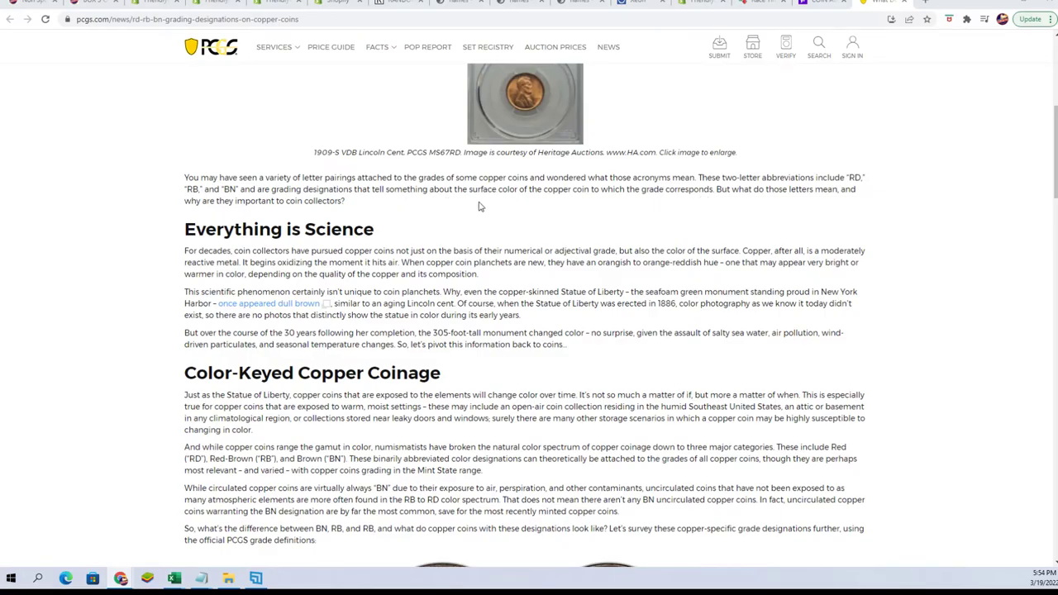
Step: Highlight the 'surface color of the copper coin' phrase and scroll down to the Red Brown (RB) definition
mouse_move(469, 190)
left_mouse_down()
mouse_move(544, 179)
mouse_move(669, 194)
left_mouse_up()
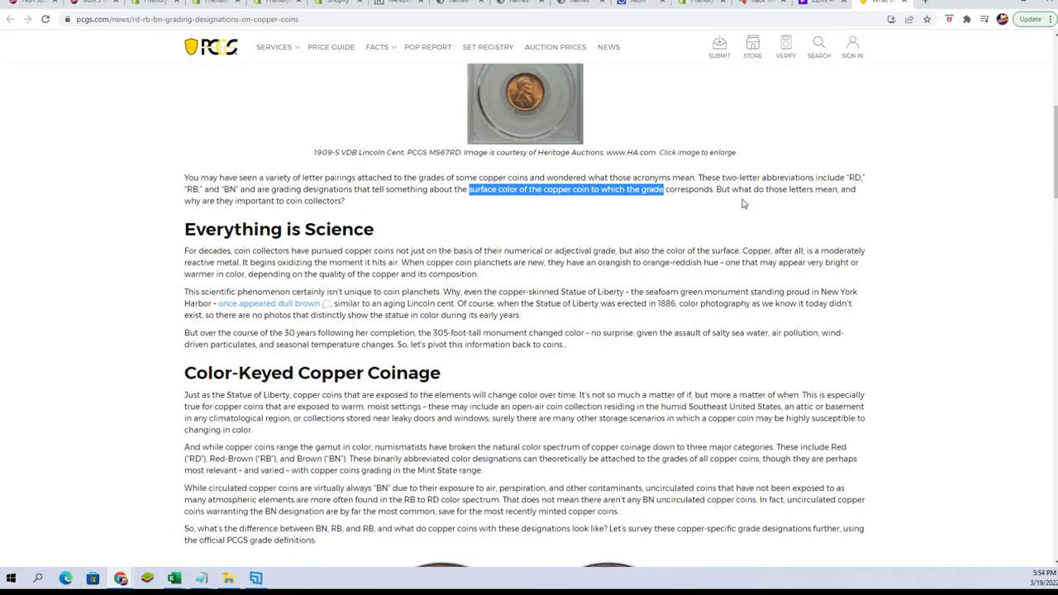
scroll(285, 263, "down", 3)
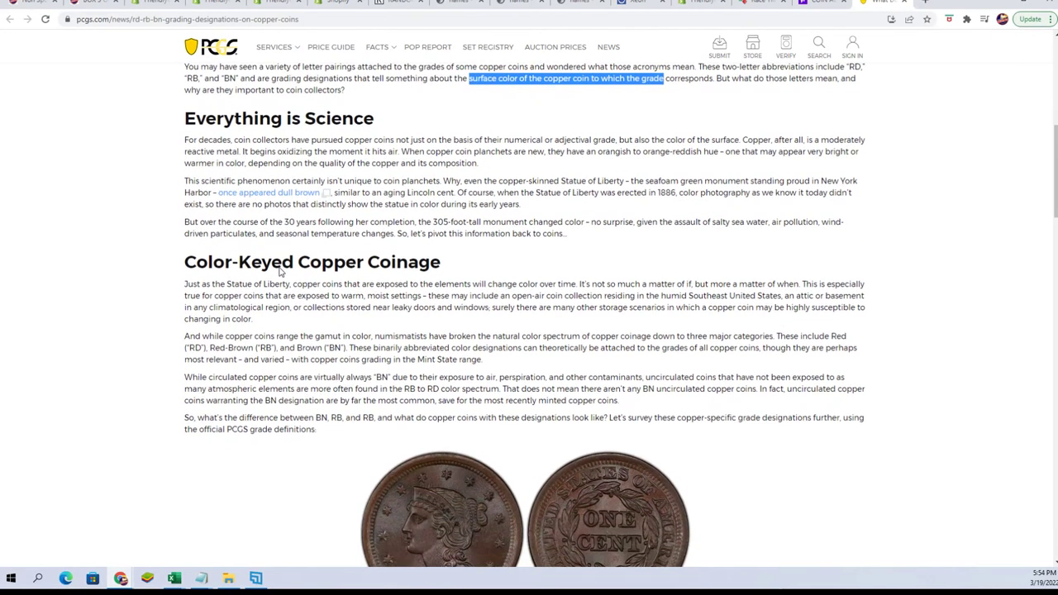
scroll(264, 286, "down", 1)
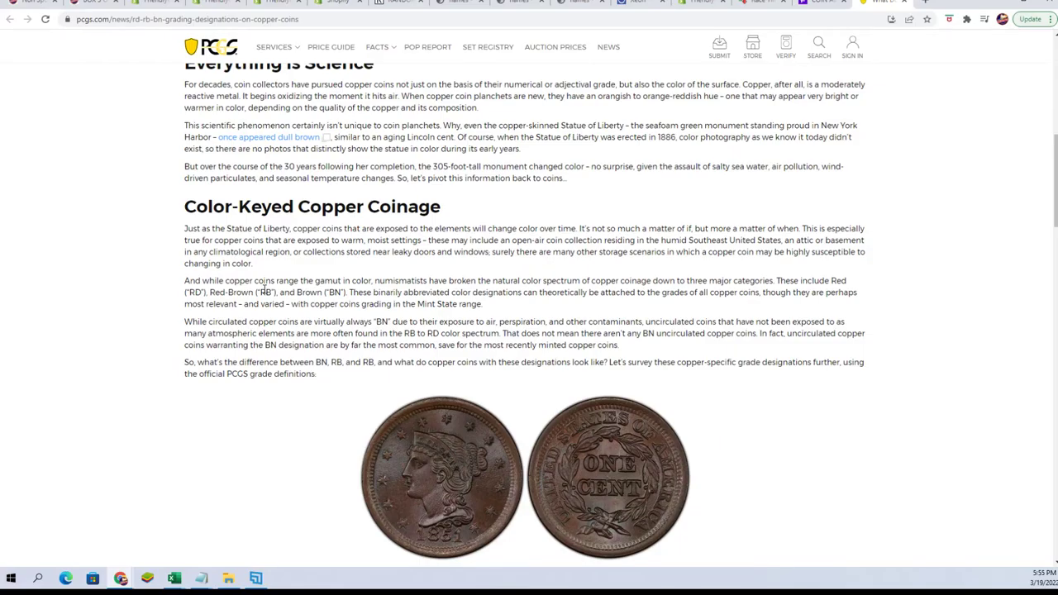
scroll(263, 289, "down", 4)
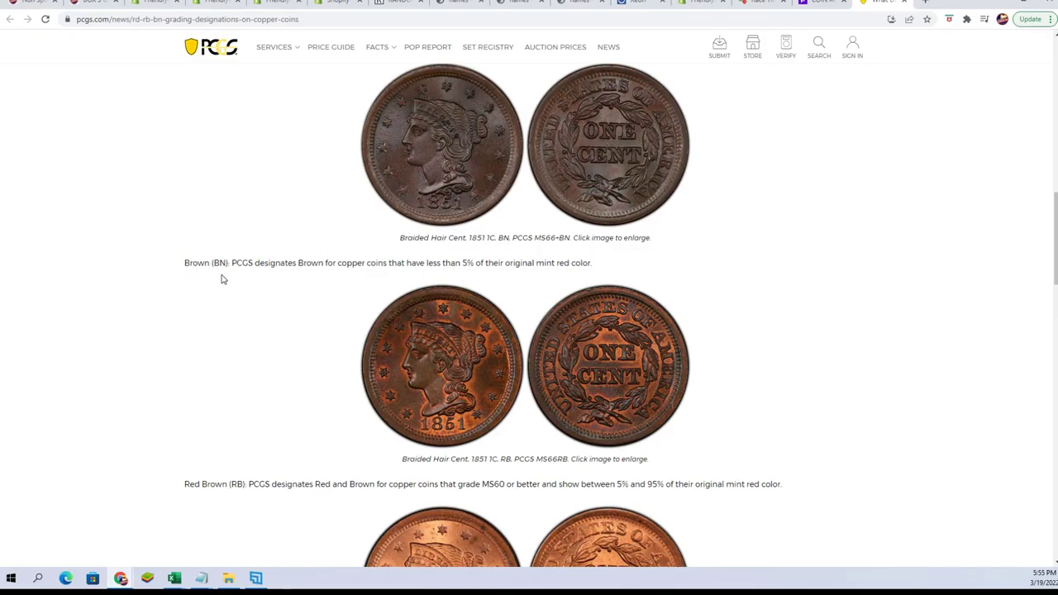
scroll(222, 279, "down", 3)
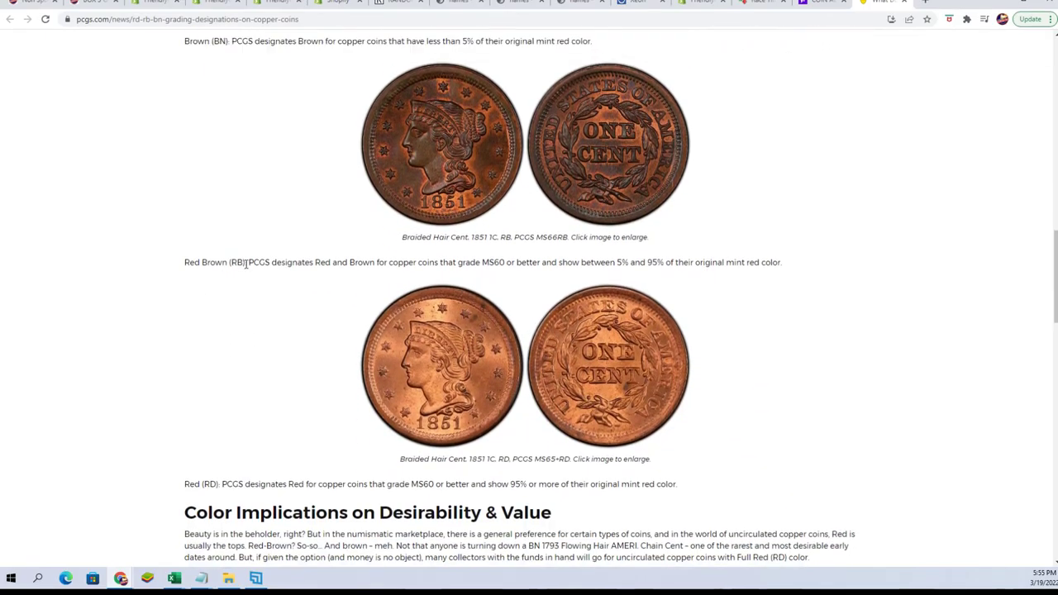
Step: Highlight '(RB)' in the Red Brown definition, then review the rest of the article and return
left_click_drag(245, 262, 229, 262)
scroll(359, 363, "down", 1)
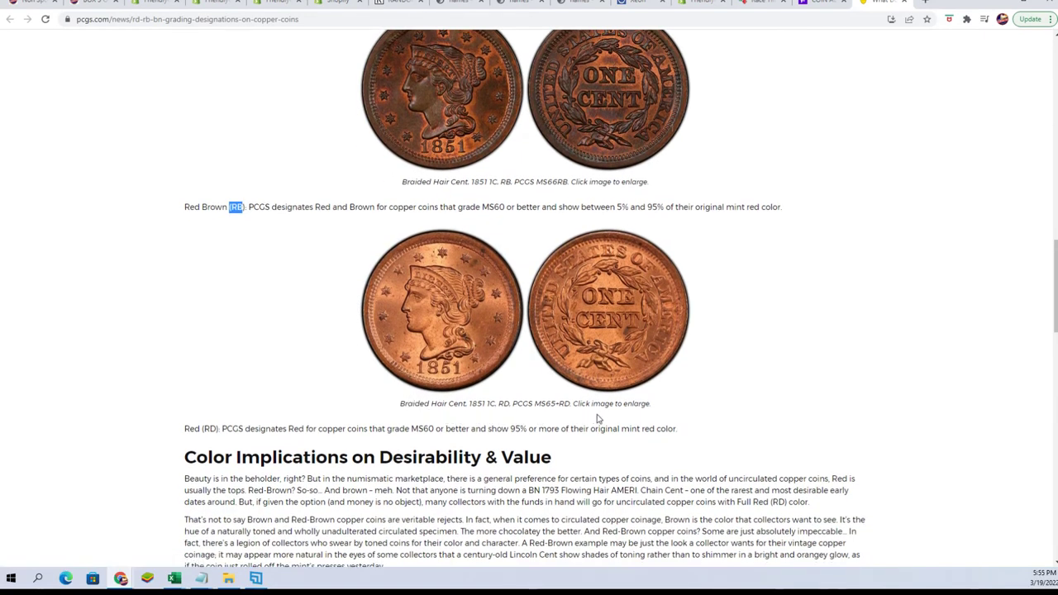
scroll(666, 397, "down", 5)
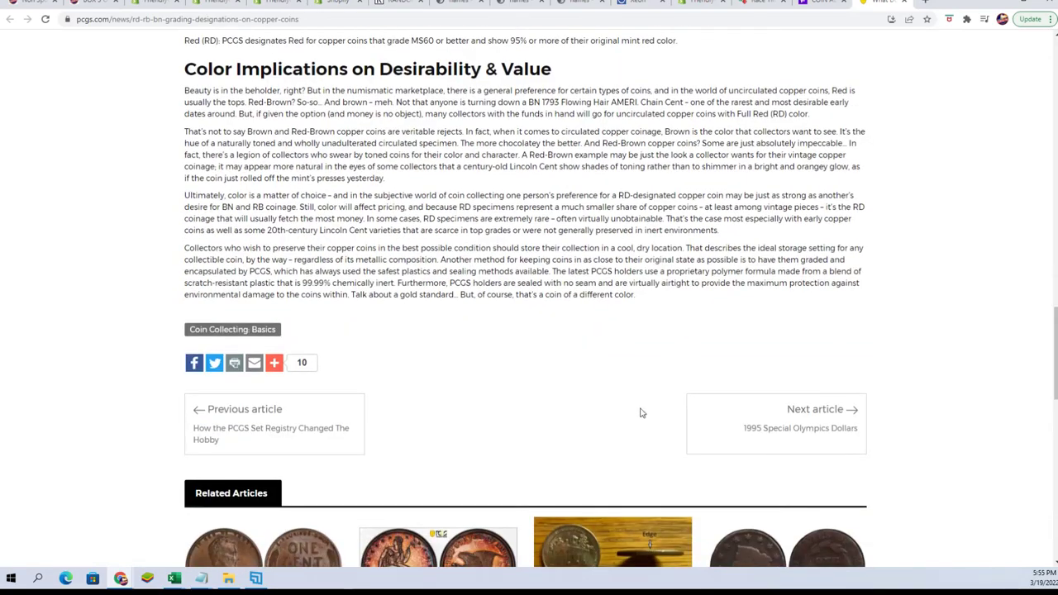
scroll(587, 427, "down", 4)
scroll(569, 427, "up", 9)
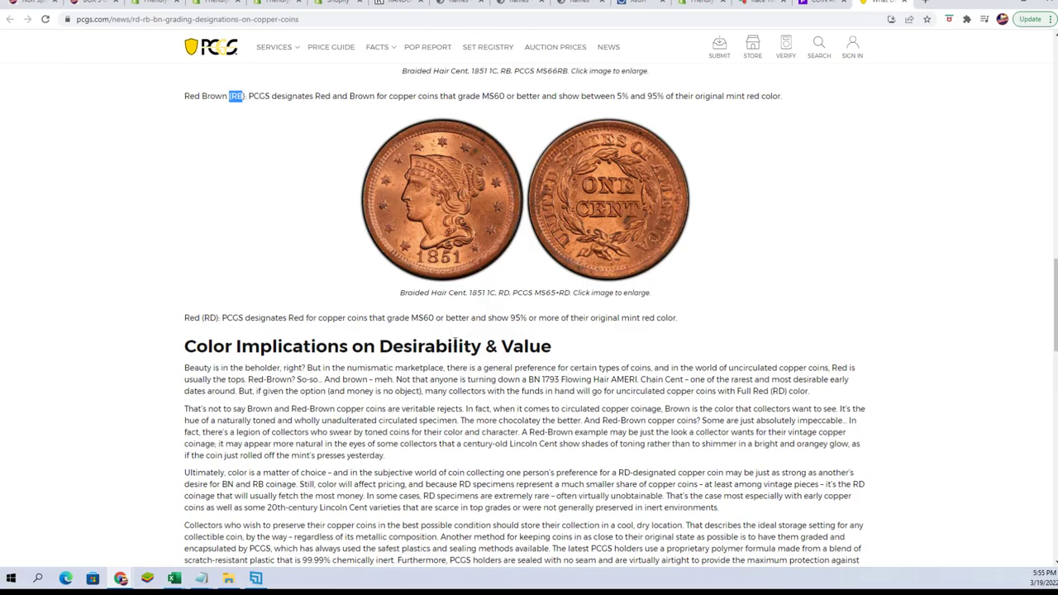
scroll(454, 341, "up", 2)
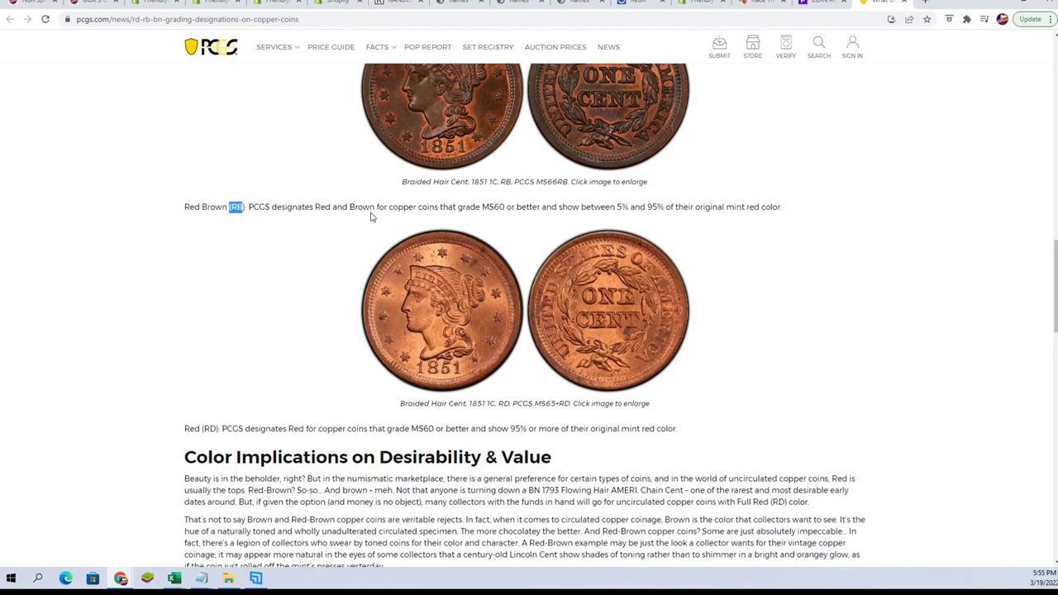